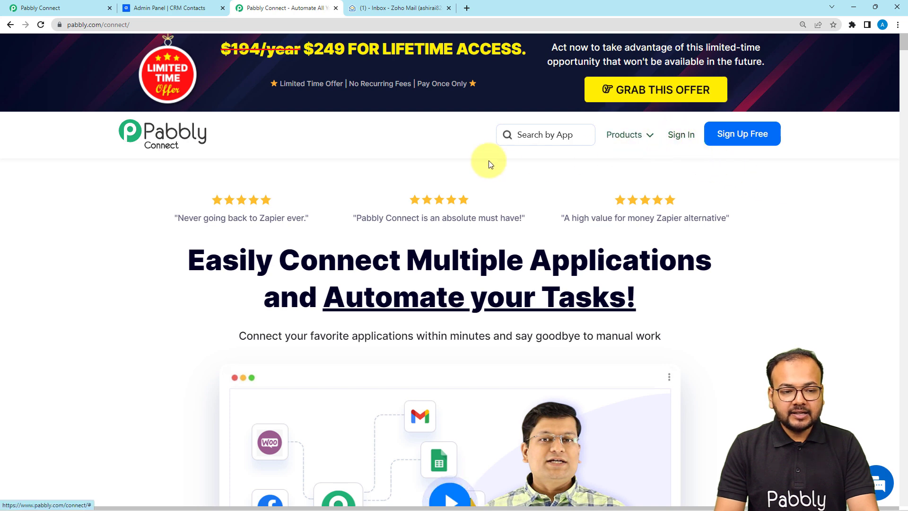
# - Switch to the Pabbly Connect dashboard and create a workflow named "Add Contact in Agiled from Zoho Mail"
pyautogui.click(31, 5)
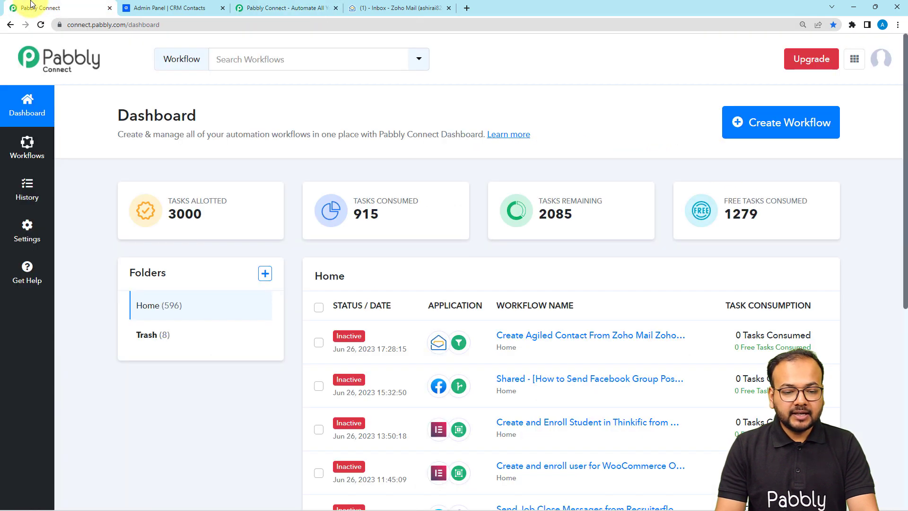
pyautogui.click(761, 136)
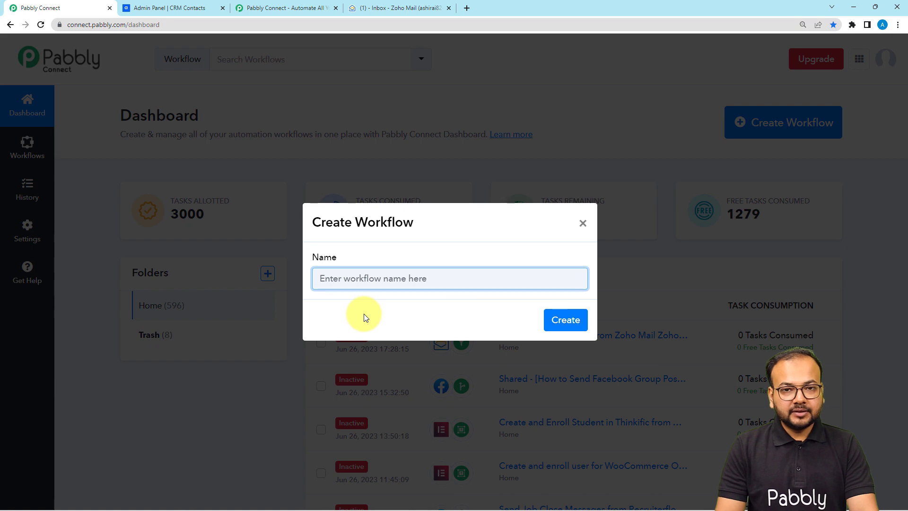
pyautogui.write('Add Contact in Agiled from Zoho Mail')
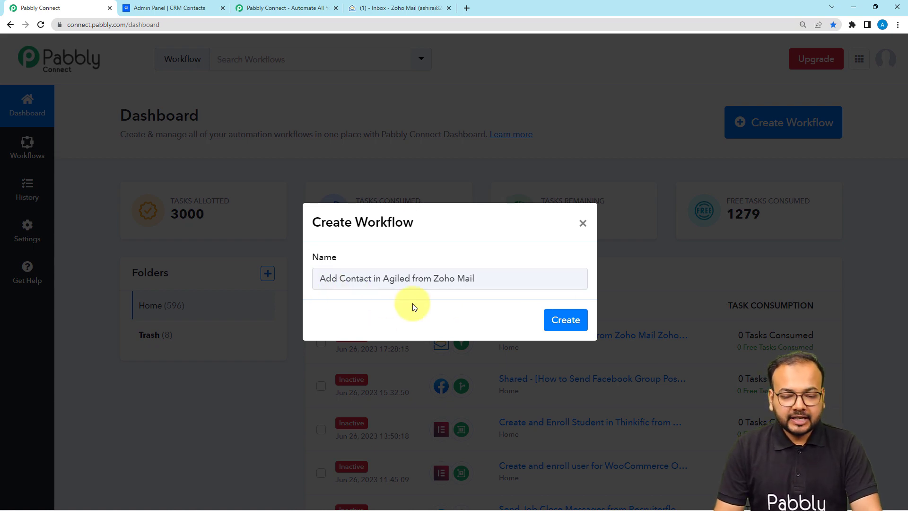
pyautogui.click(569, 321)
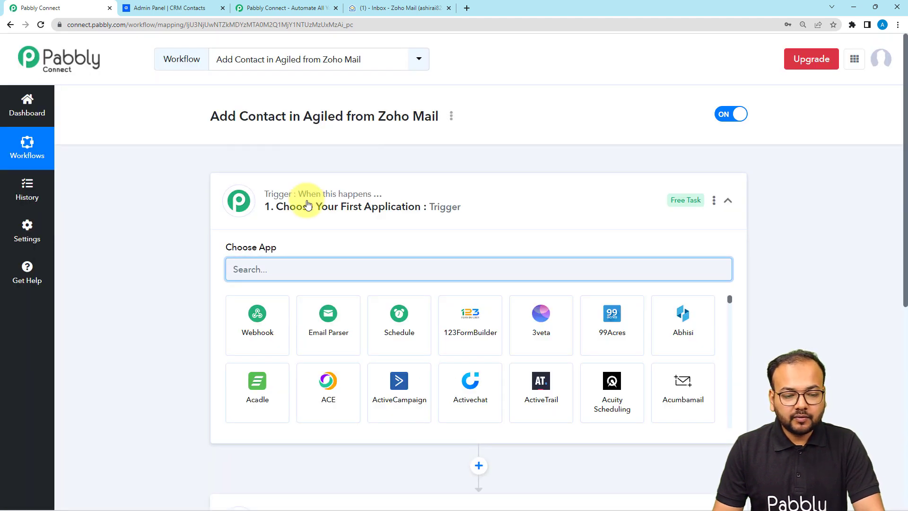
pyautogui.click(308, 204)
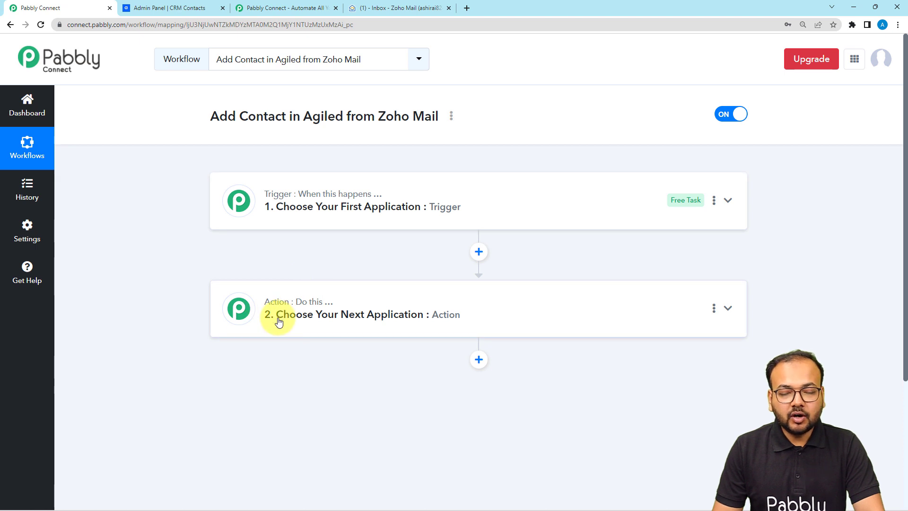
pyautogui.moveTo(282, 203)
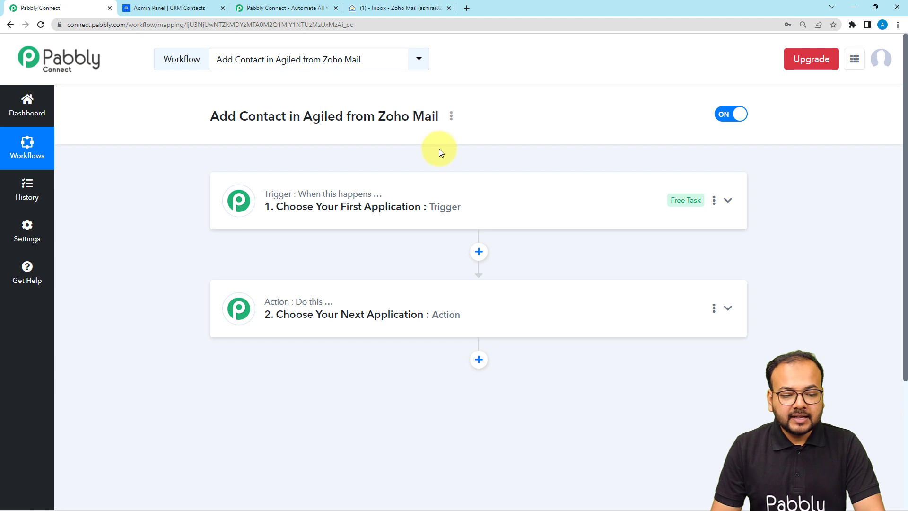
pyautogui.moveTo(314, 194)
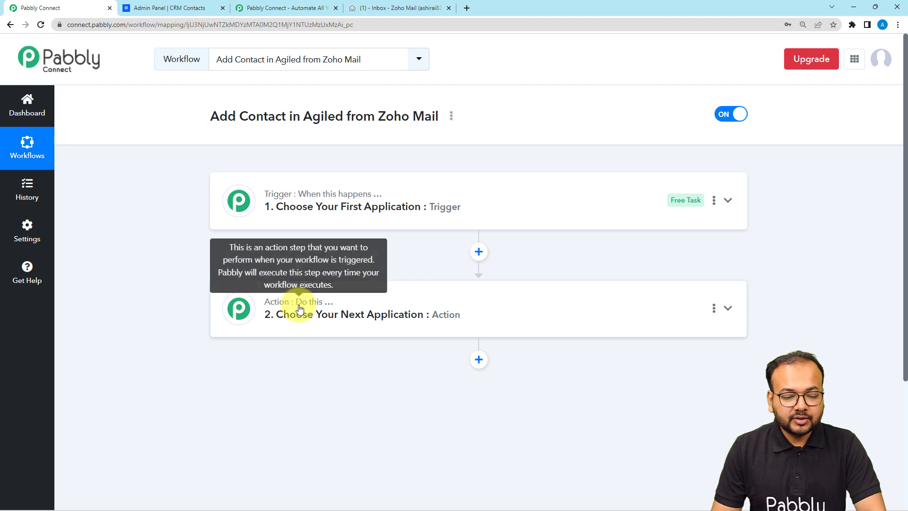
pyautogui.click(355, 189)
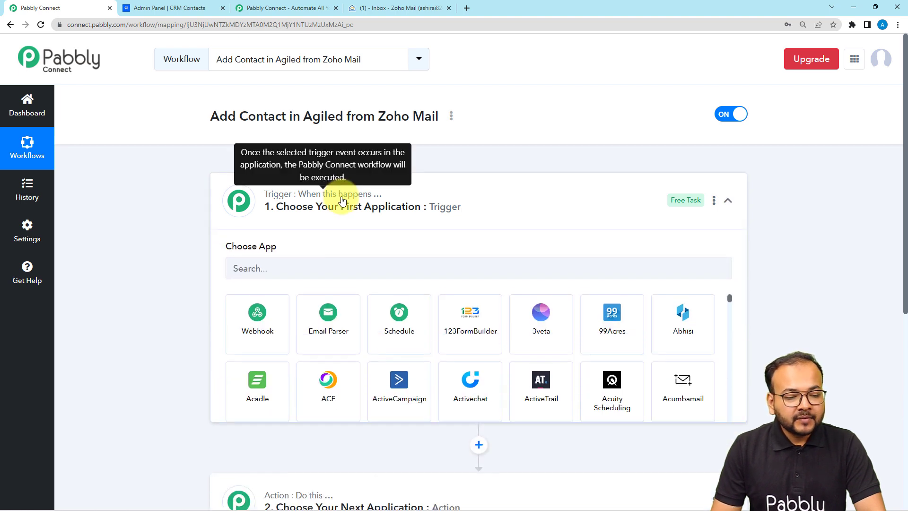
# - Set the workflow's trigger application to Zoho Mail with New Email as the trigger event
pyautogui.scroll(-2, 332, 208)
pyautogui.click(278, 178)
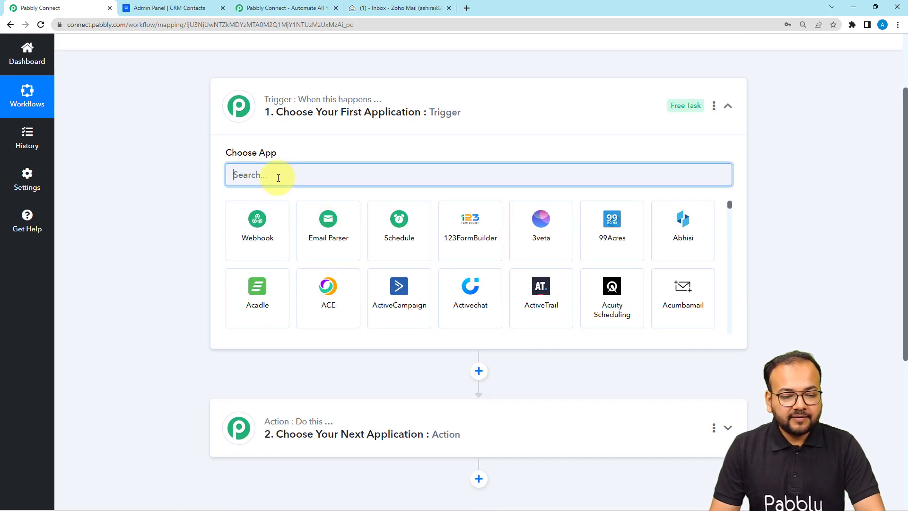
pyautogui.write('zoho')
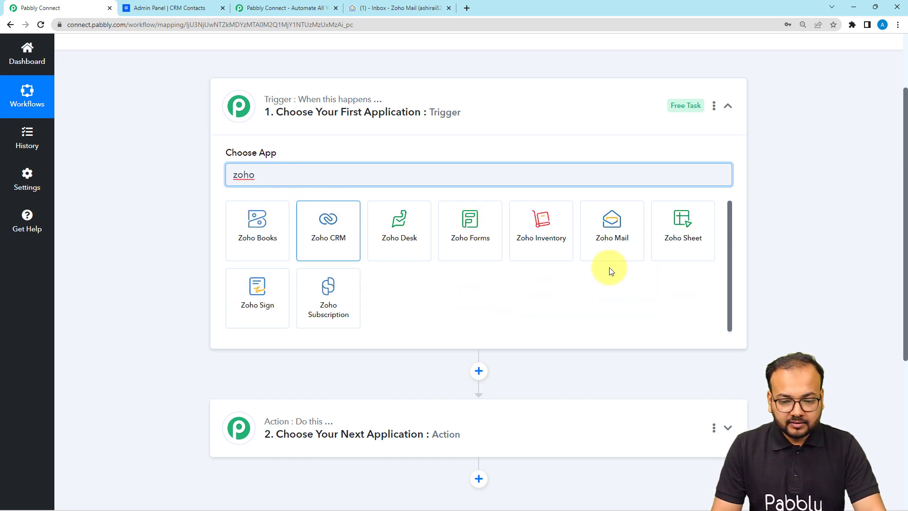
pyautogui.click(607, 236)
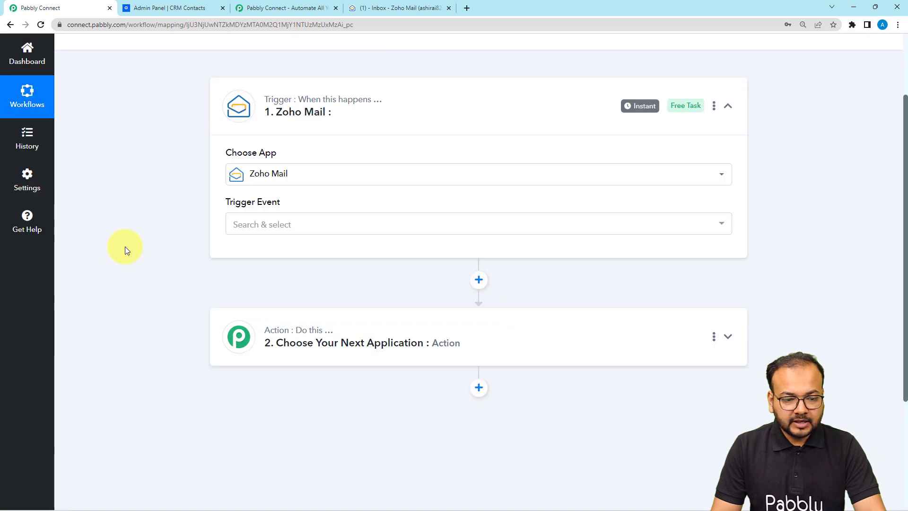
pyautogui.click(290, 231)
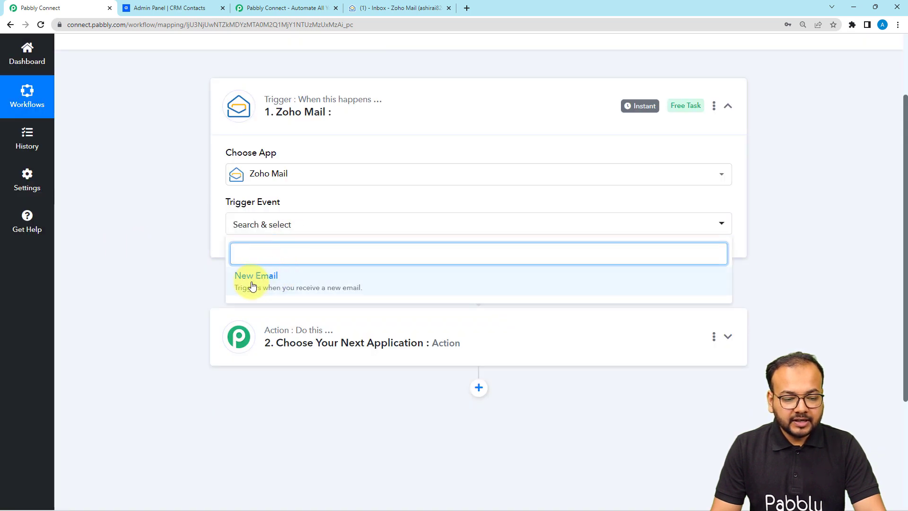
pyautogui.click(276, 284)
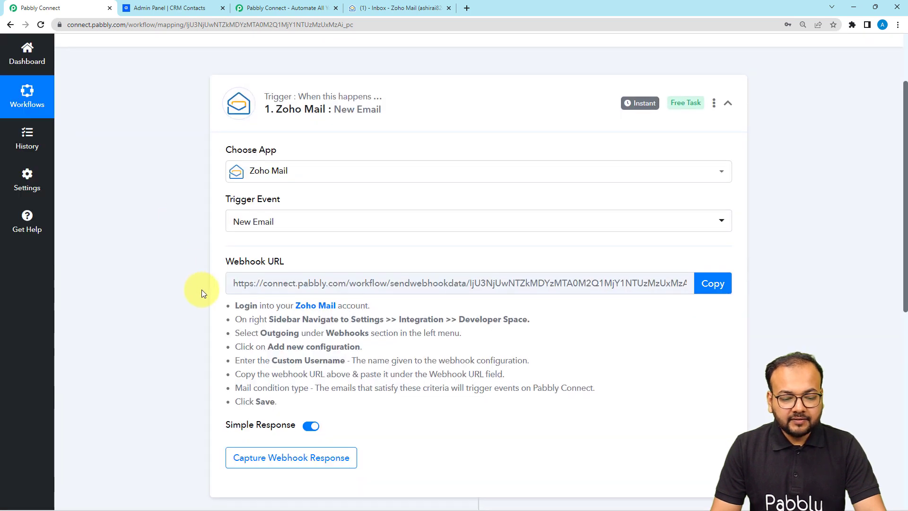
# - Review the webhook setup instructions, then switch to Zoho Mail and open its Outgoing Webhooks settings in the Developer Space
pyautogui.scroll(-2, 201, 289)
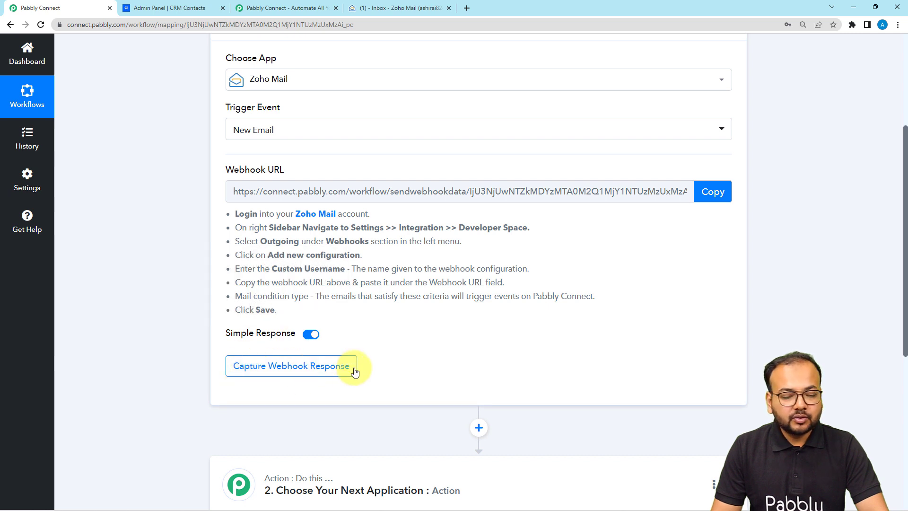
pyautogui.moveTo(235, 213); pyautogui.dragTo(290, 296)
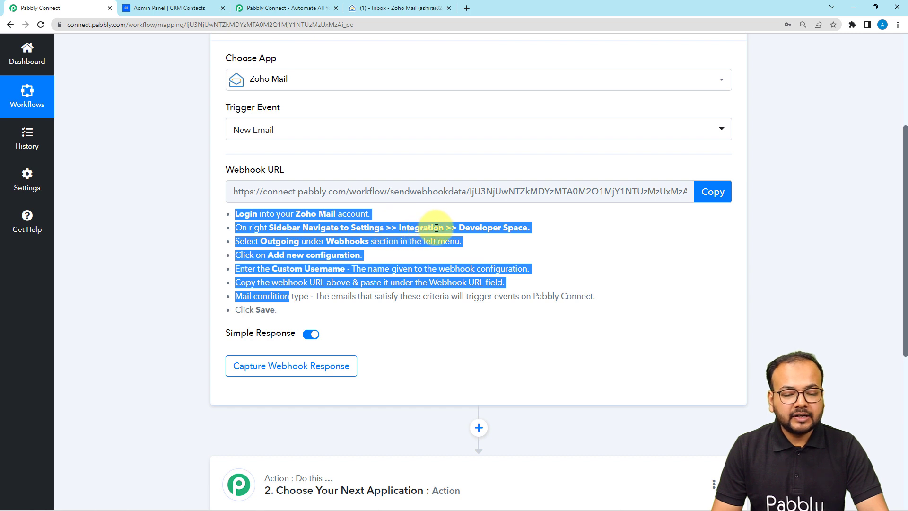
pyautogui.click(376, 8)
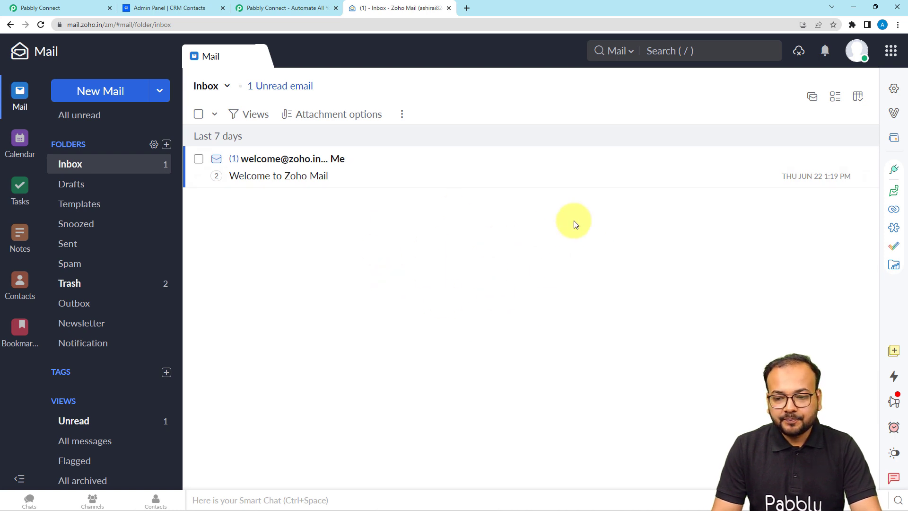
pyautogui.click(894, 92)
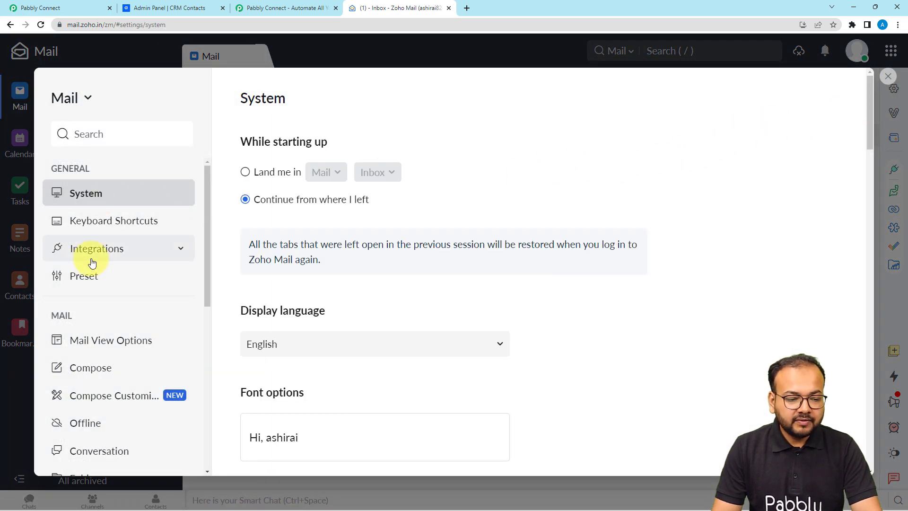
pyautogui.click(108, 258)
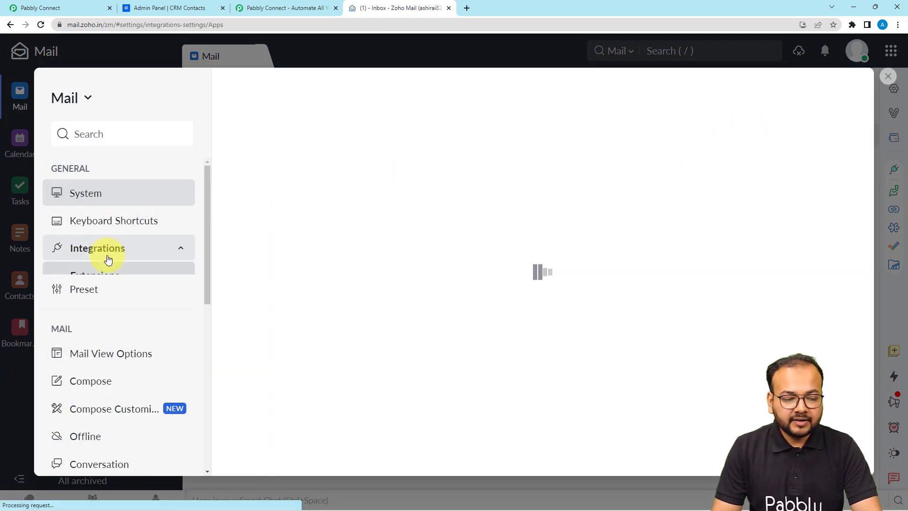
pyautogui.click(92, 304)
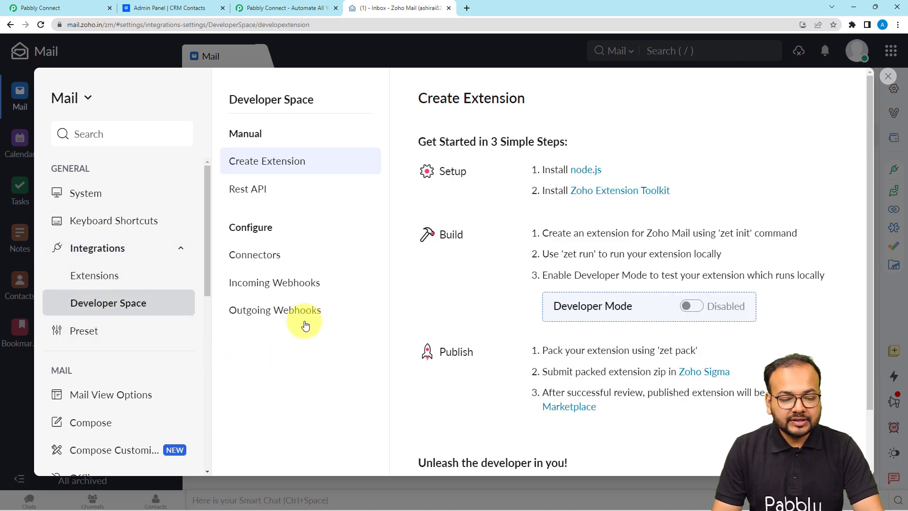
pyautogui.click(261, 320)
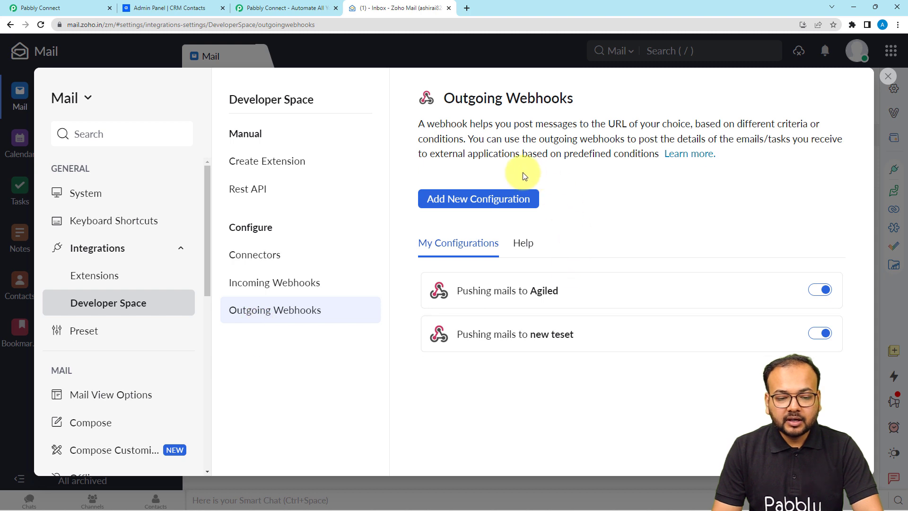
# - Add a new outgoing webhook configuration with the custom username "testbot"
pyautogui.click(456, 204)
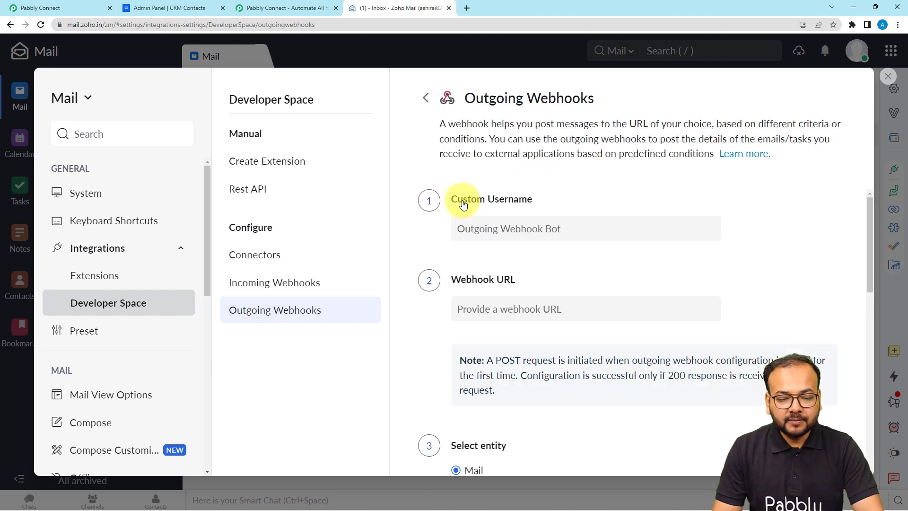
pyautogui.click(483, 232)
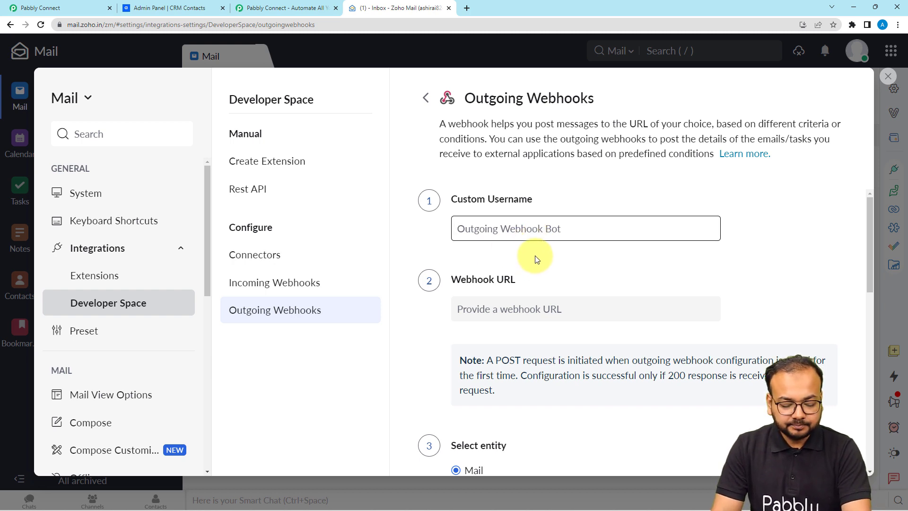
pyautogui.write('testbot')
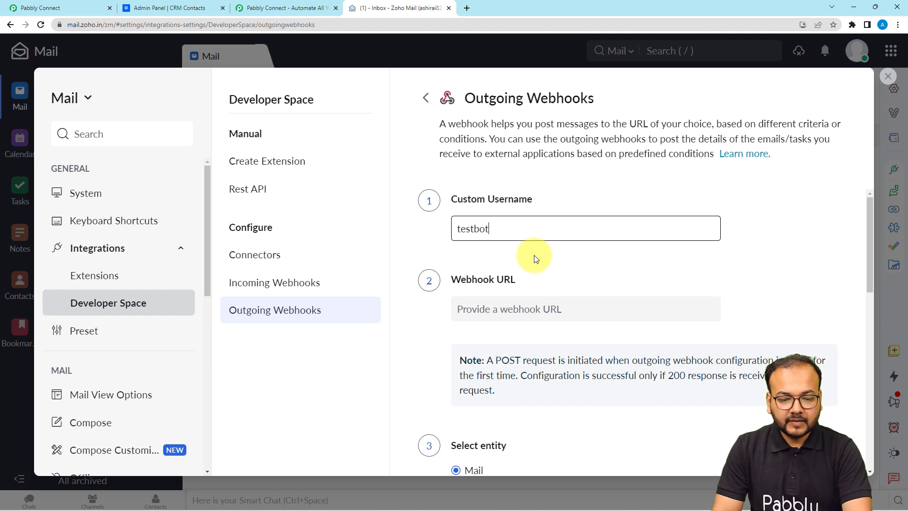
# - Copy the trigger's webhook URL from Pabbly Connect and paste it as the Webhook URL of Zoho Mail's new outgoing webhook
pyautogui.scroll(-2, 535, 256)
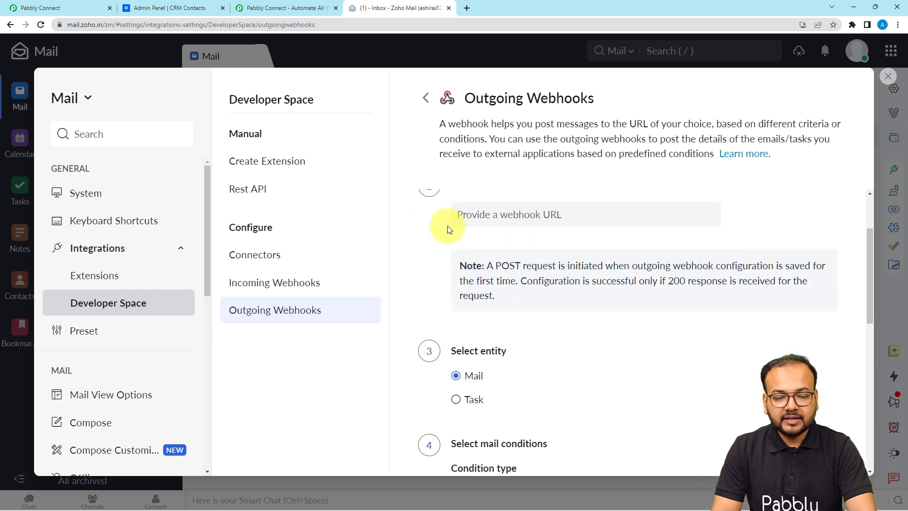
pyautogui.scroll(1, 450, 229)
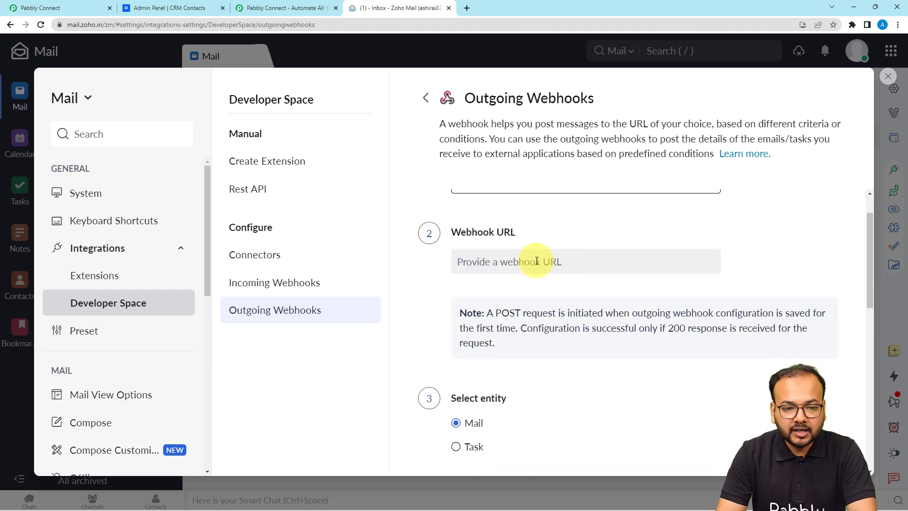
pyautogui.click(78, 7)
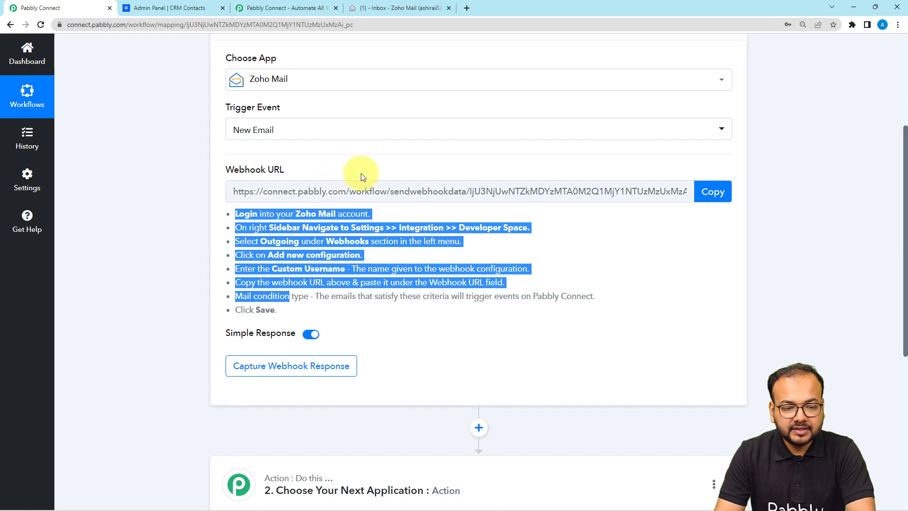
pyautogui.click(712, 229)
pyautogui.click(713, 191)
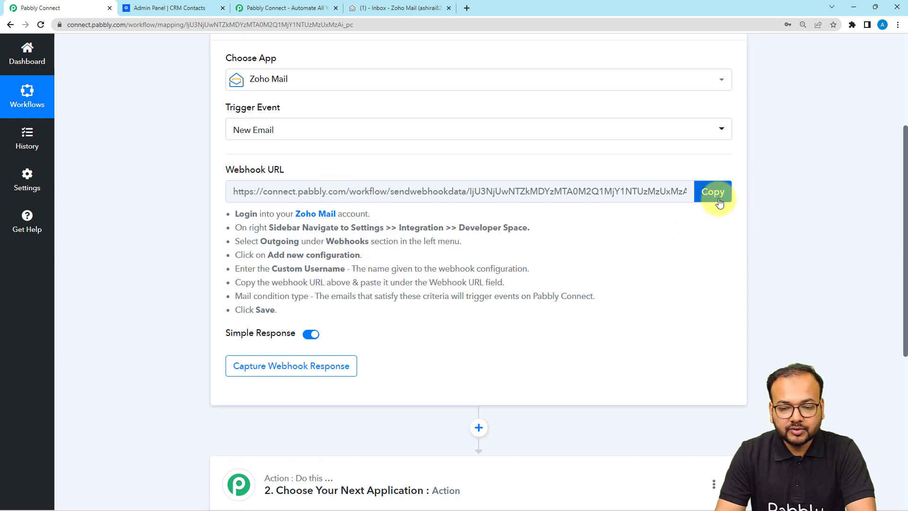
pyautogui.click(374, 7)
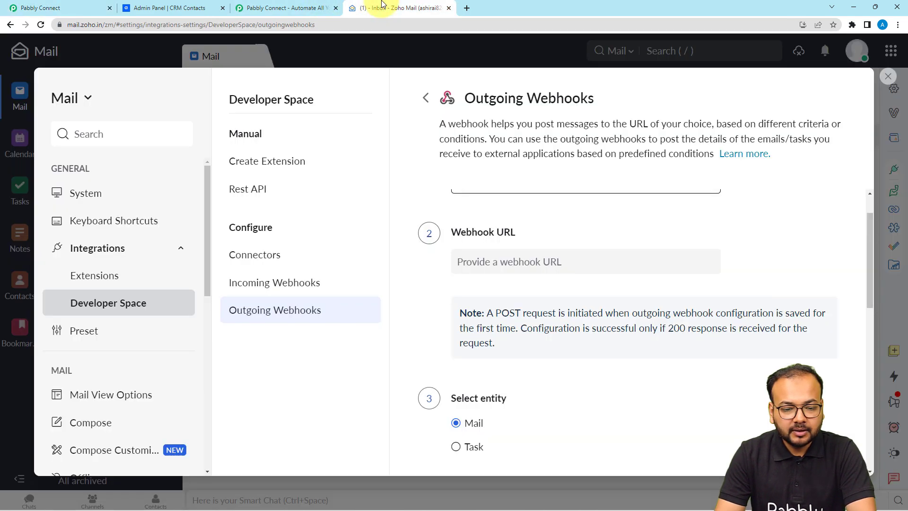
pyautogui.click(476, 260)
pyautogui.hotkey('ctrl', 'v')
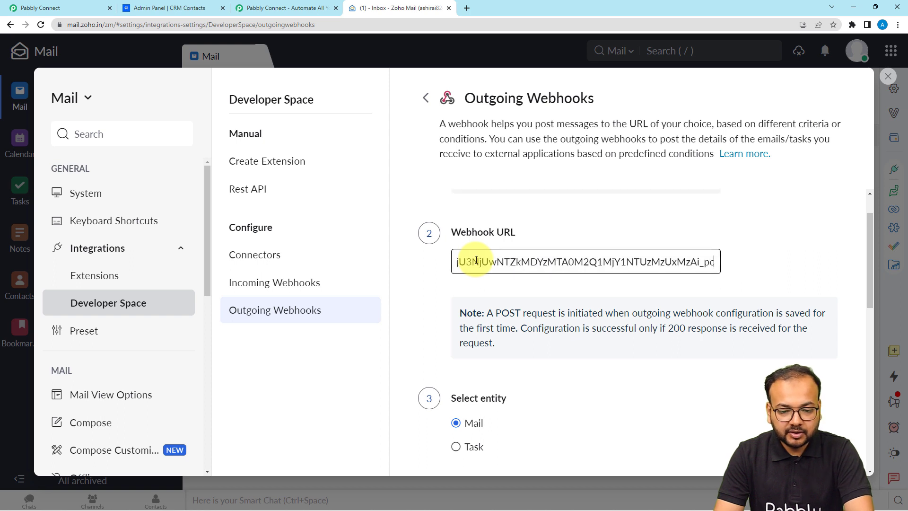
pyautogui.click(437, 299)
# - Set the new outgoing webhook's mail condition to check the email's Subject, under Any of these conditions (OR)
pyautogui.scroll(-3, 438, 299)
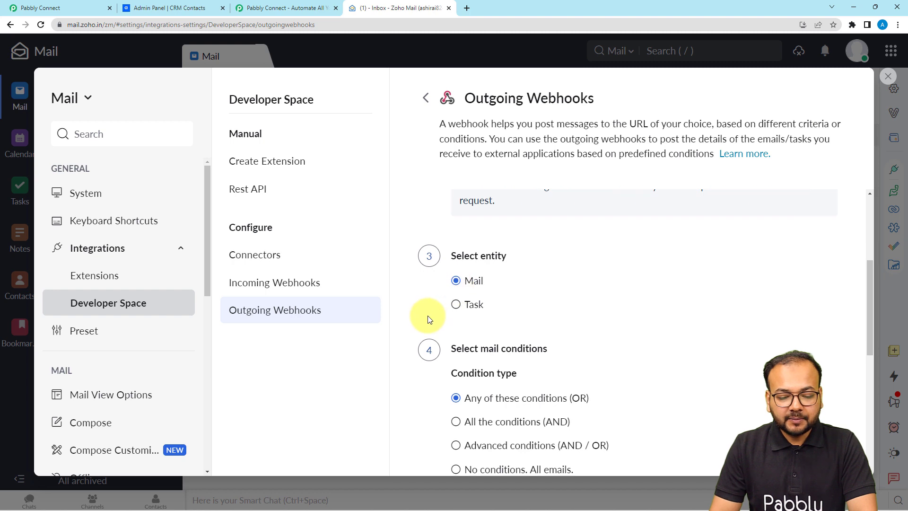
pyautogui.scroll(-2, 428, 316)
pyautogui.scroll(-1, 424, 305)
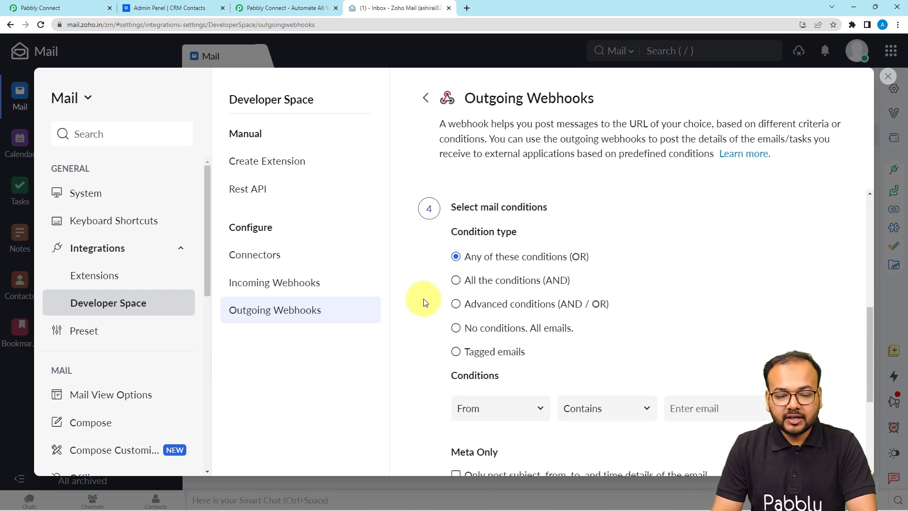
pyautogui.scroll(-1, 424, 302)
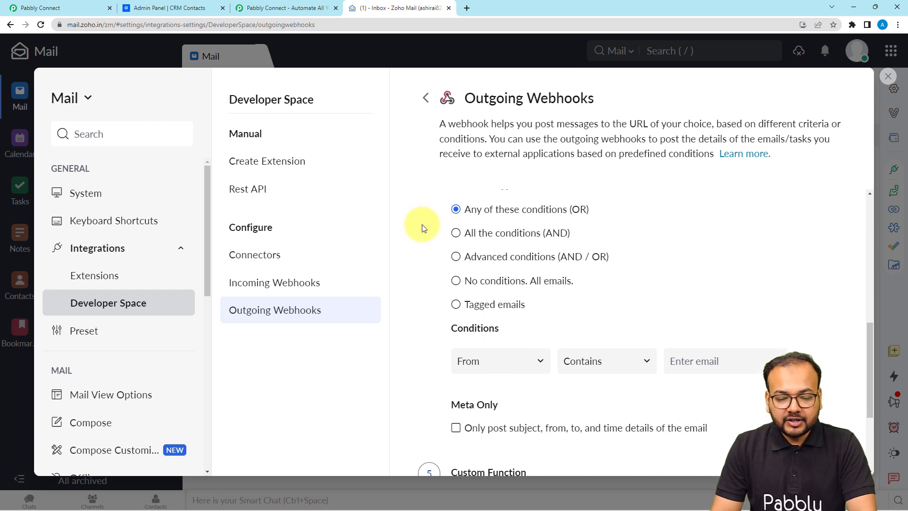
pyautogui.click(500, 361)
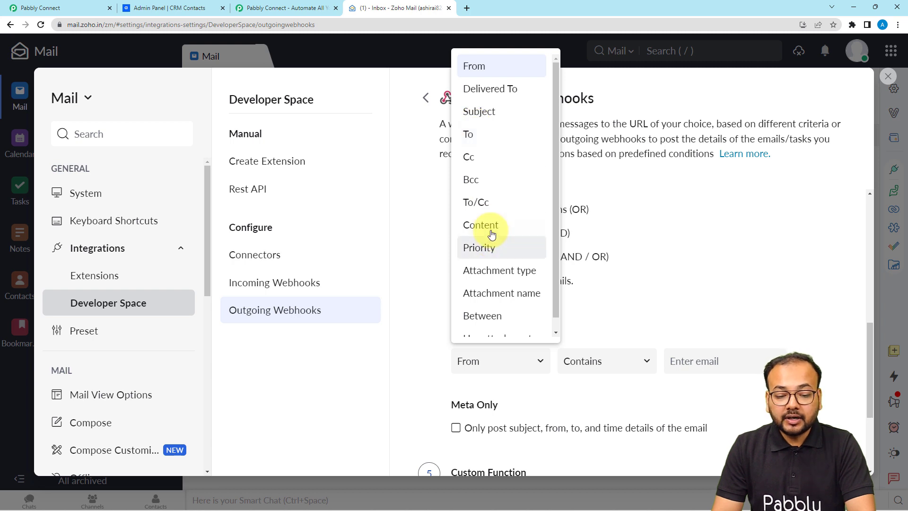
pyautogui.scroll(-1, 497, 263)
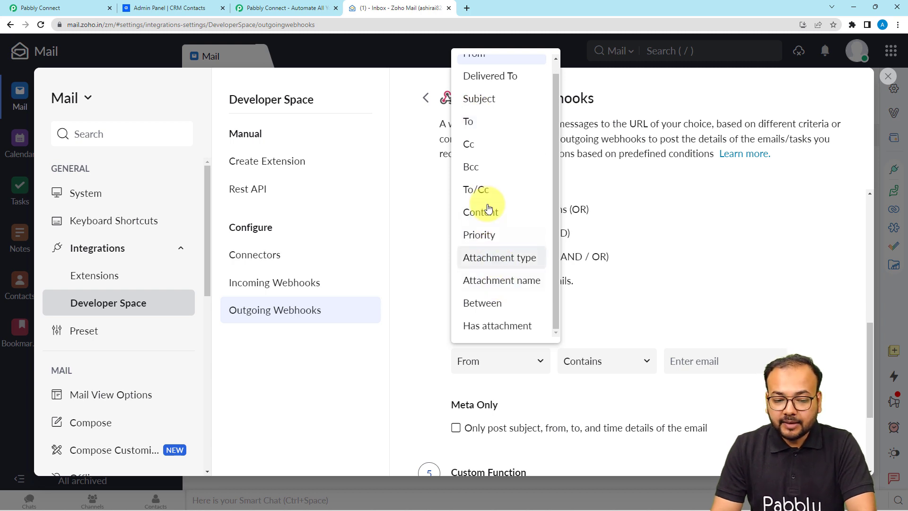
pyautogui.click(482, 101)
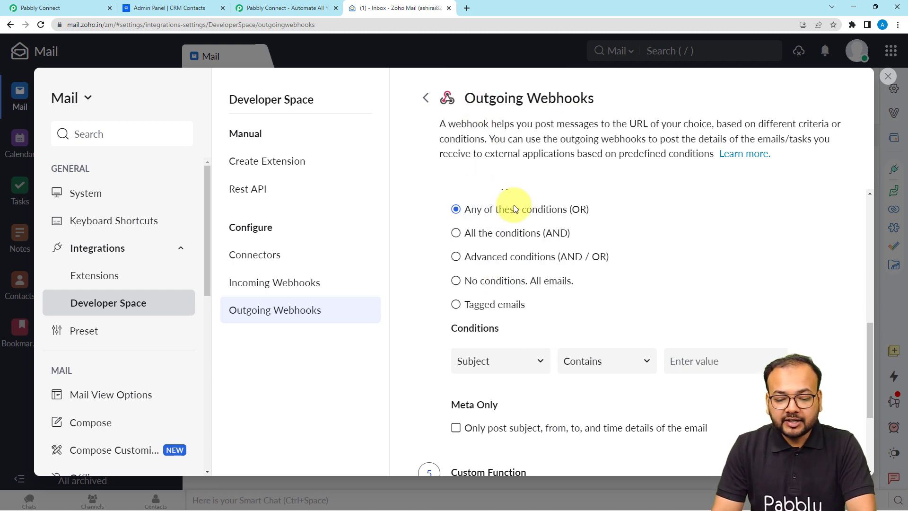
# - Complete the Subject condition so that it contains "Need support"
pyautogui.click(679, 361)
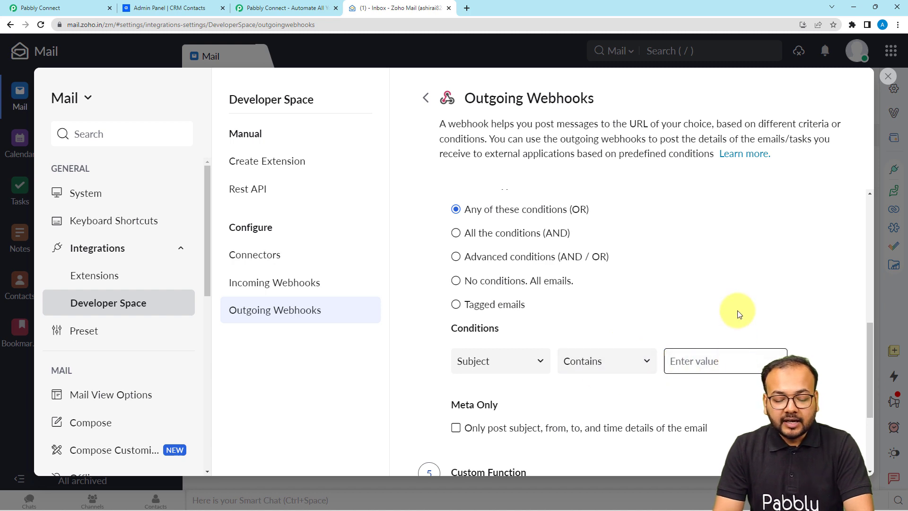
pyautogui.click(595, 371)
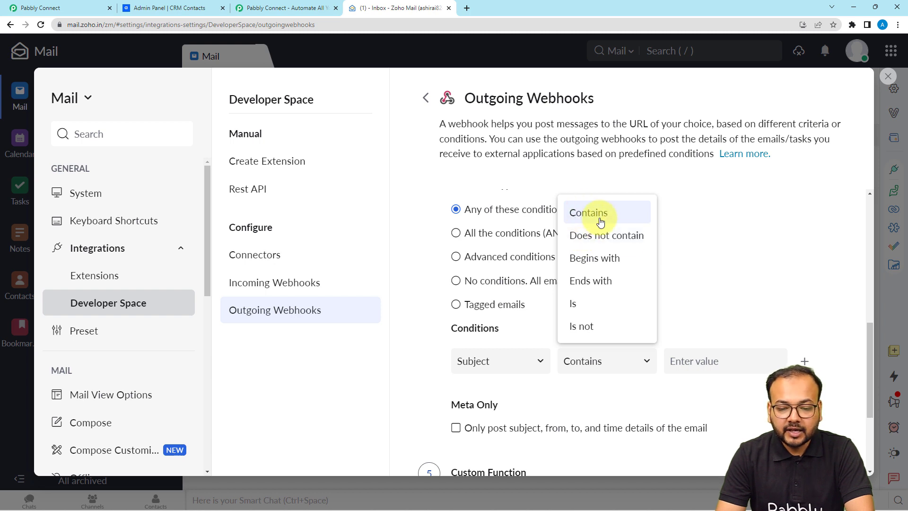
pyautogui.click(707, 303)
pyautogui.click(709, 361)
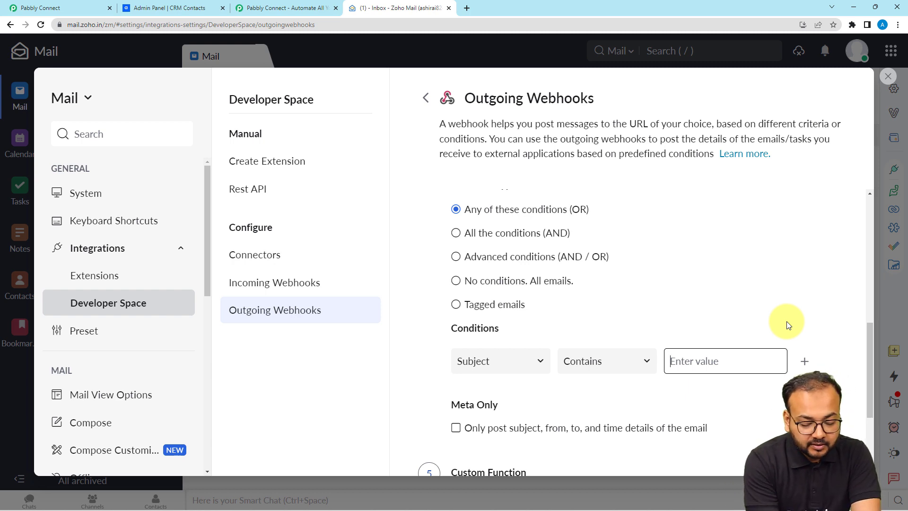
pyautogui.write('Need su')
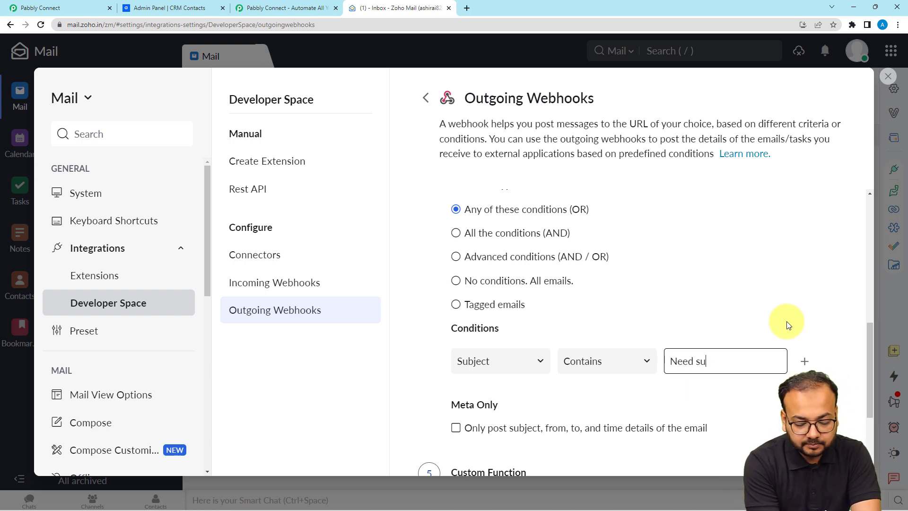
pyautogui.write('pport')
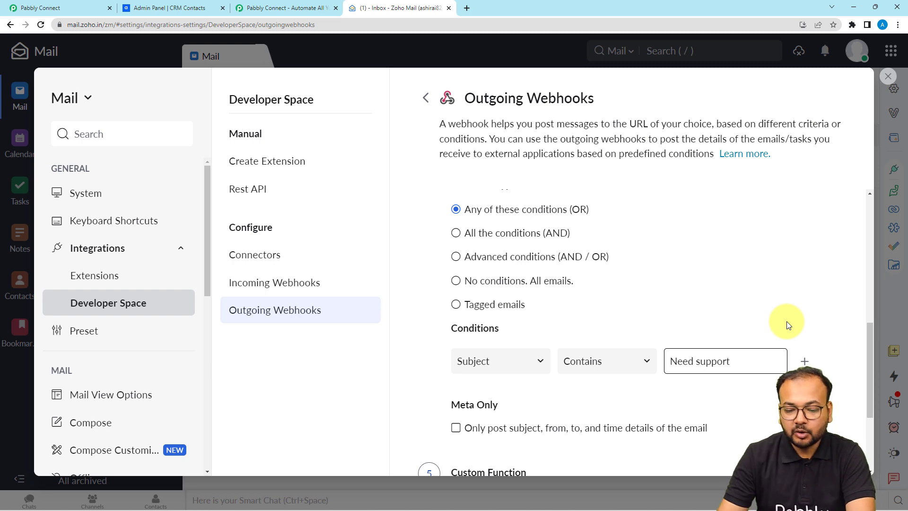
pyautogui.click(785, 322)
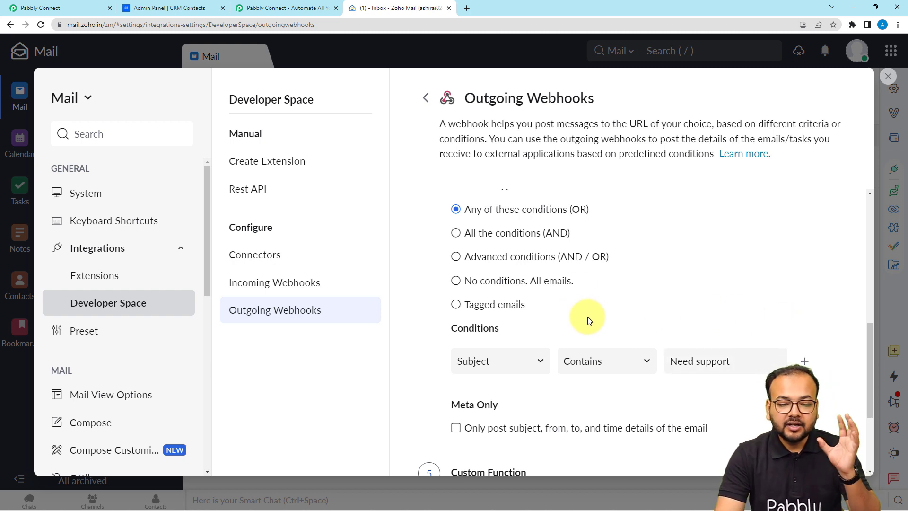
# - Review the conditions, save the outgoing webhook configuration, and close Zoho Mail's settings
pyautogui.scroll(1, 546, 310)
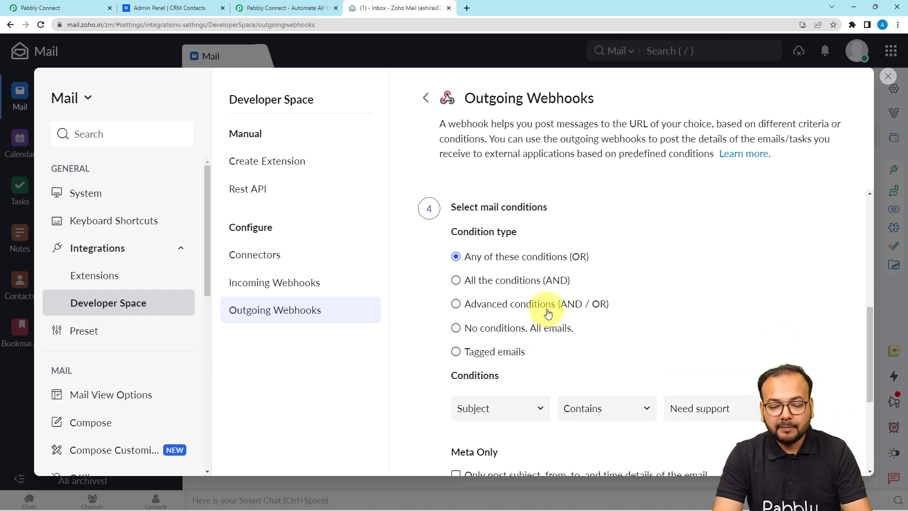
pyautogui.scroll(-1, 549, 308)
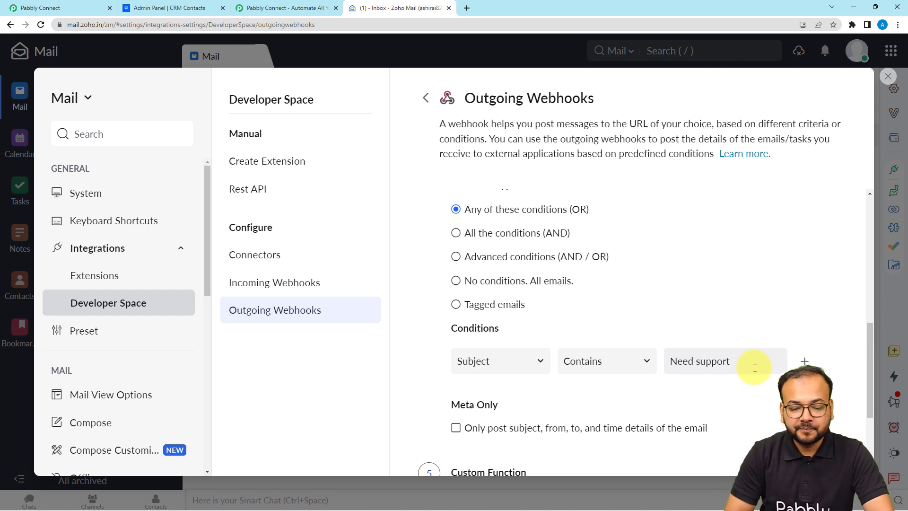
pyautogui.scroll(-3, 655, 330)
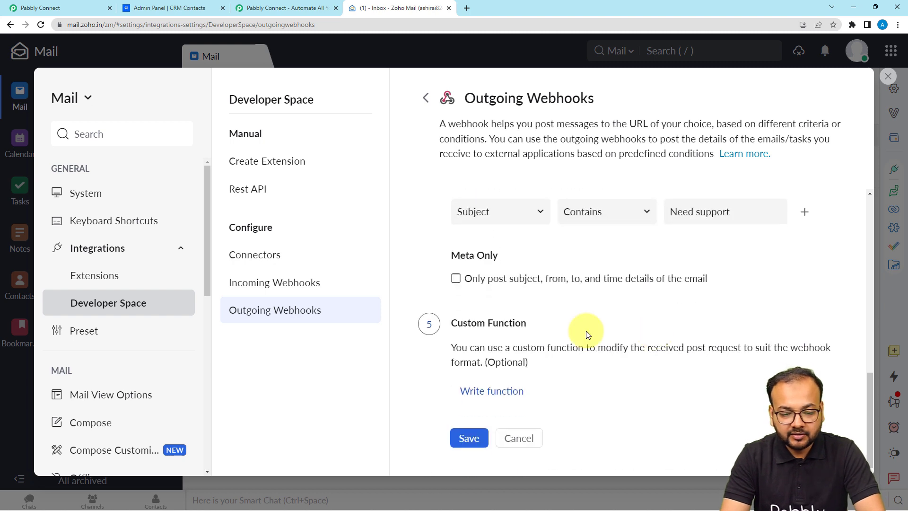
pyautogui.click(462, 439)
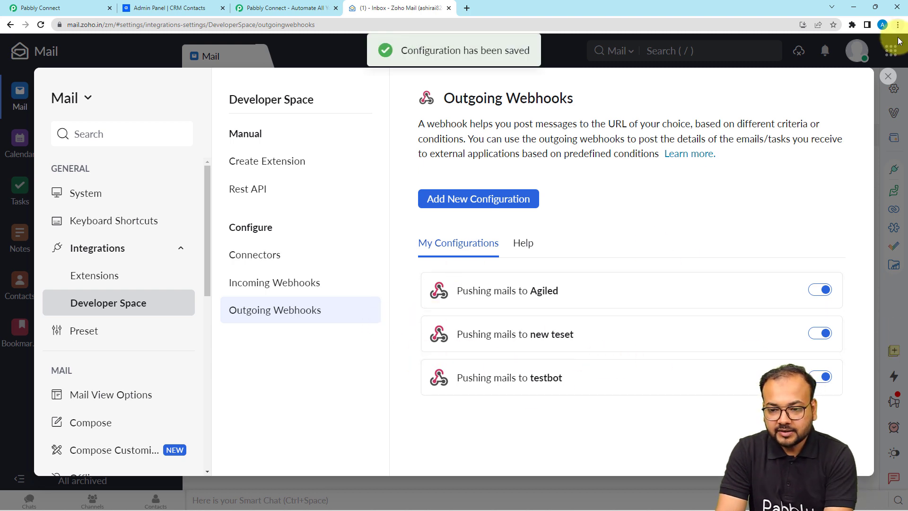
pyautogui.click(888, 76)
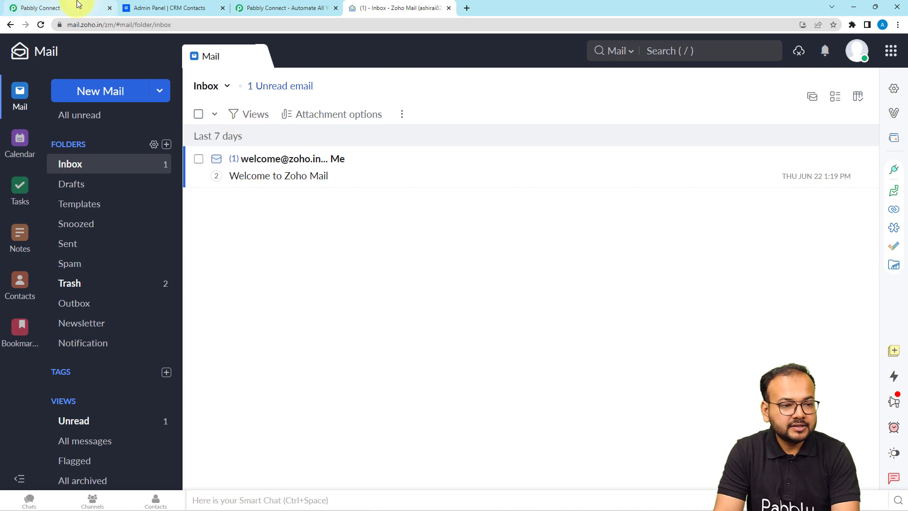
# - Send the prepared "Need support" test email from Gmail to the Zoho Mail address, then open it in the Zoho Mail inbox
pyautogui.click(52, 8)
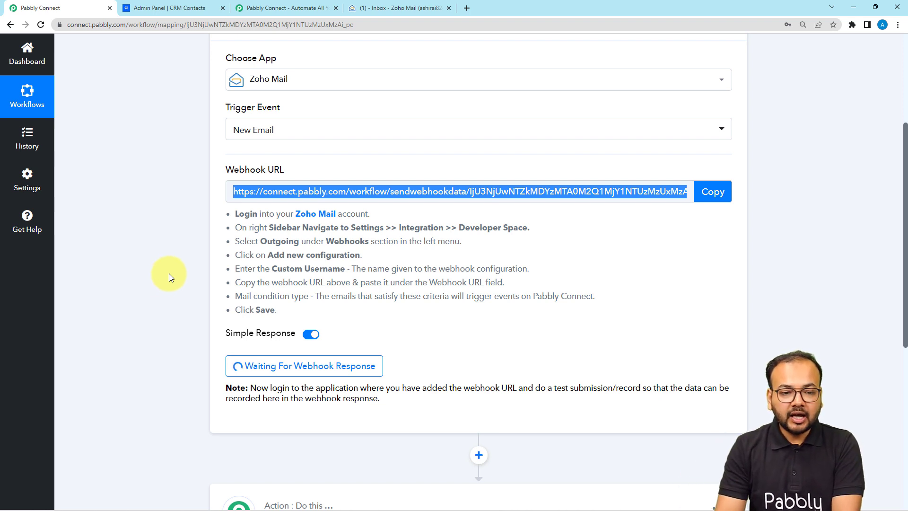
pyautogui.click(376, 8)
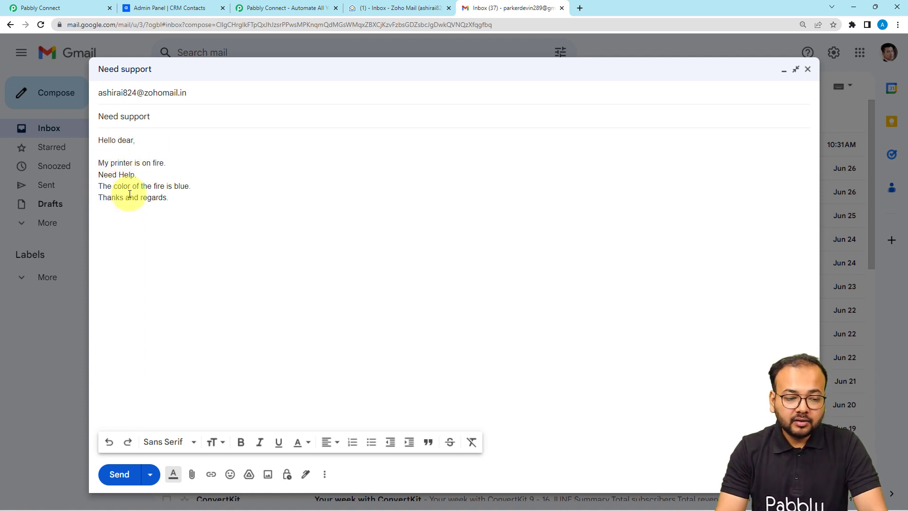
pyautogui.click(115, 475)
pyautogui.click(400, 8)
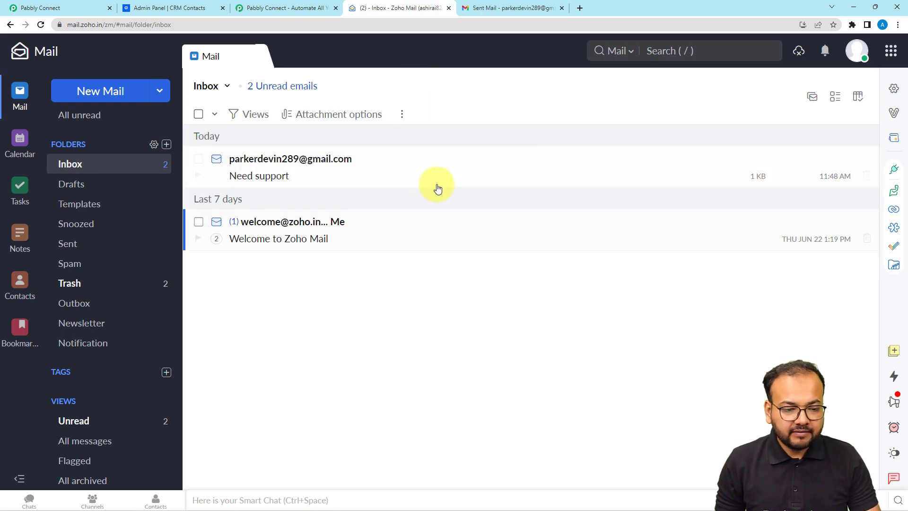
pyautogui.click(310, 181)
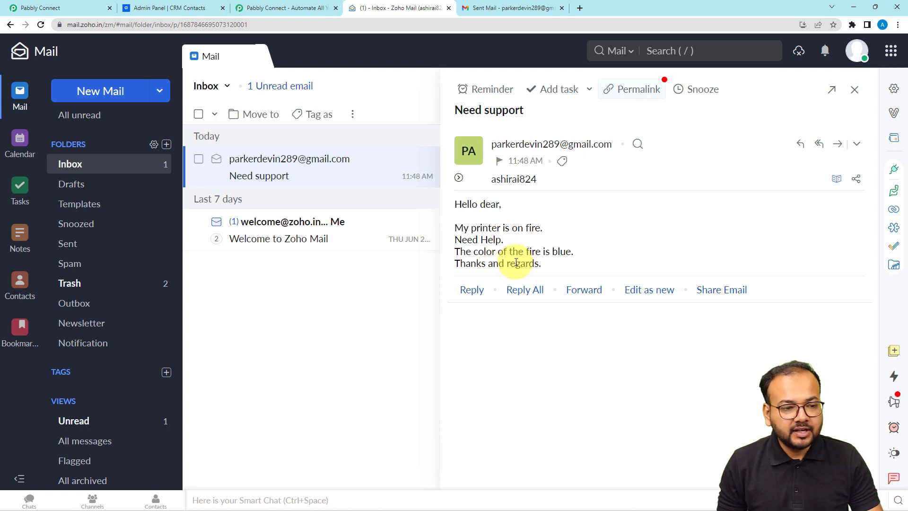
# - Switch to Pabbly Connect and review the trigger's captured webhook response, enlarging the Summary value to read it in full
pyautogui.click(52, 11)
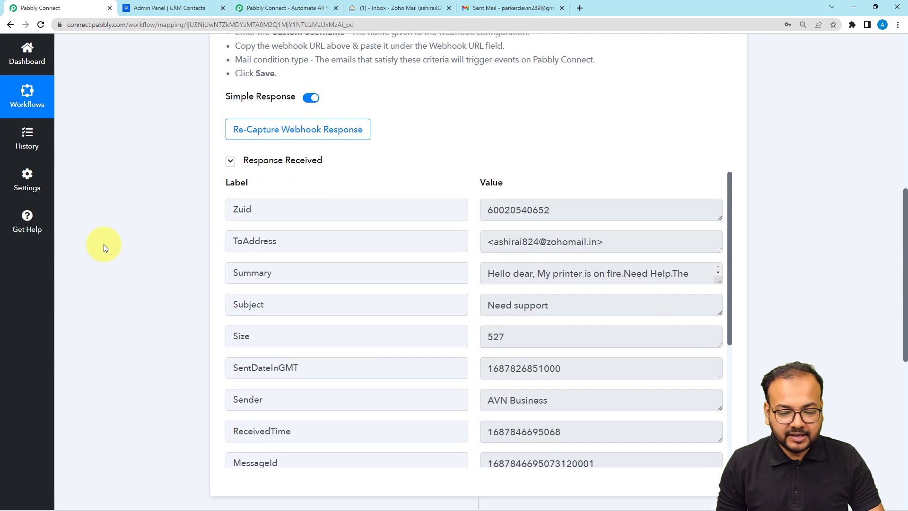
pyautogui.scroll(-1, 104, 245)
pyautogui.moveTo(718, 231); pyautogui.dragTo(720, 273)
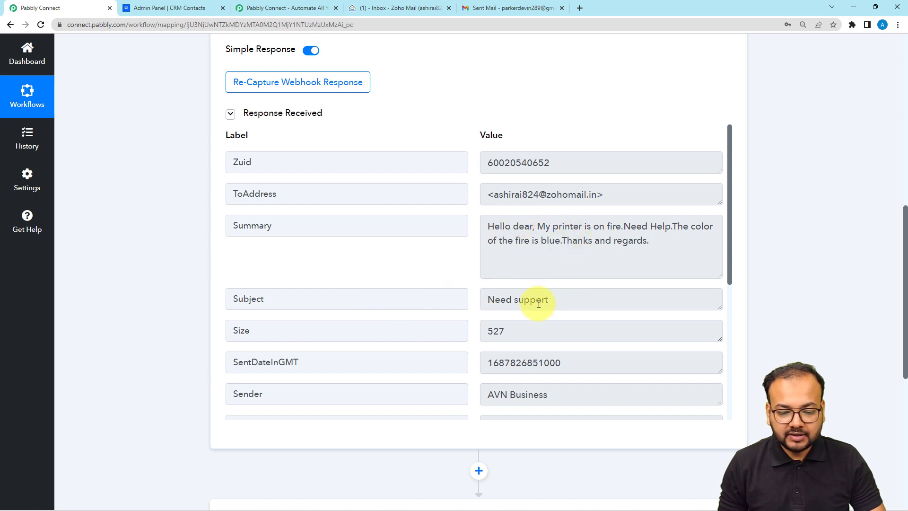
pyautogui.scroll(-4, 140, 284)
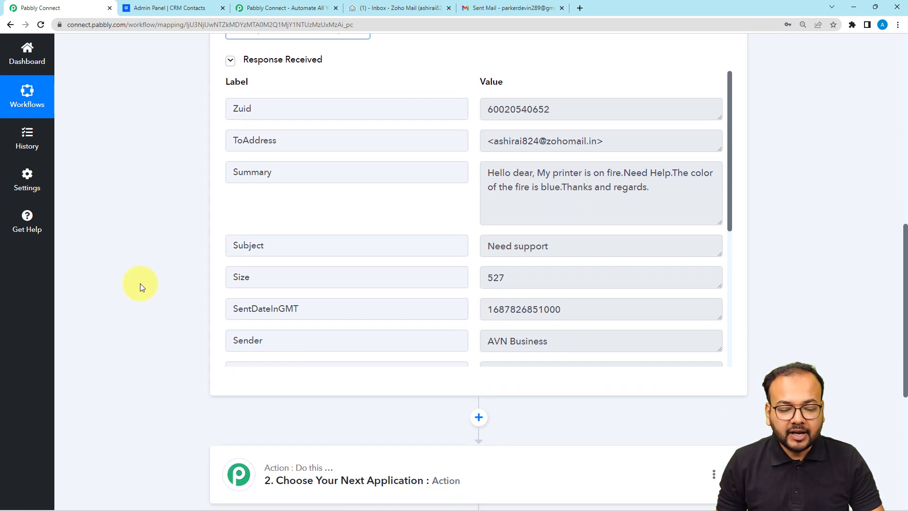
pyautogui.scroll(-1, 142, 284)
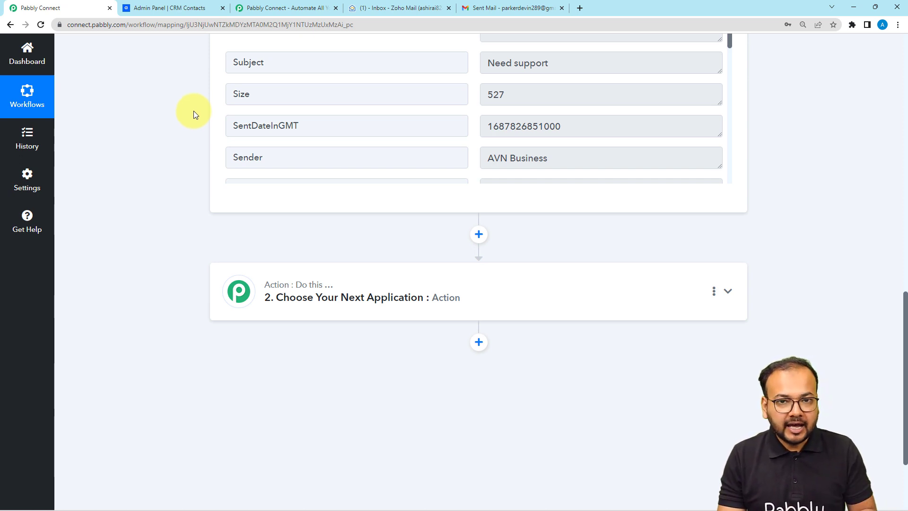
# - Choose Agiled as the application for the workflow's action step
pyautogui.scroll(-3, 193, 111)
pyautogui.click(343, 188)
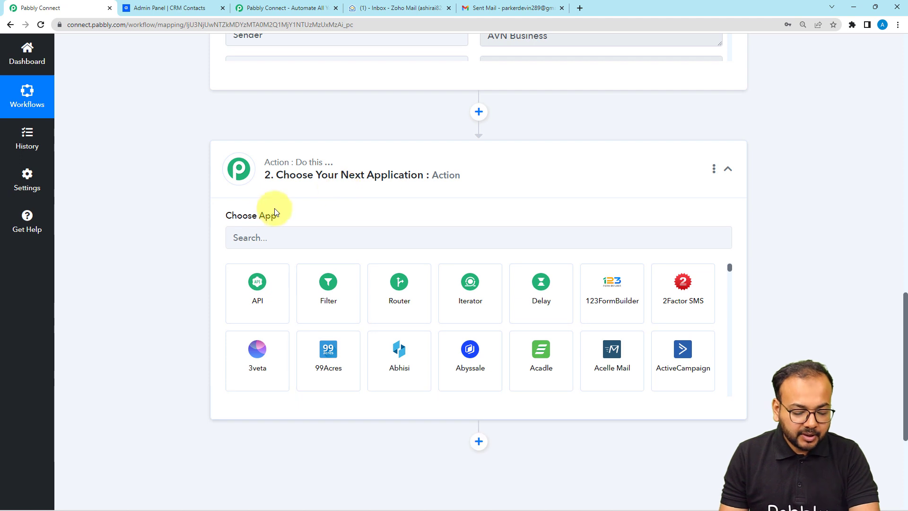
pyautogui.moveTo(267, 215)
pyautogui.click(270, 238)
pyautogui.write('afi')
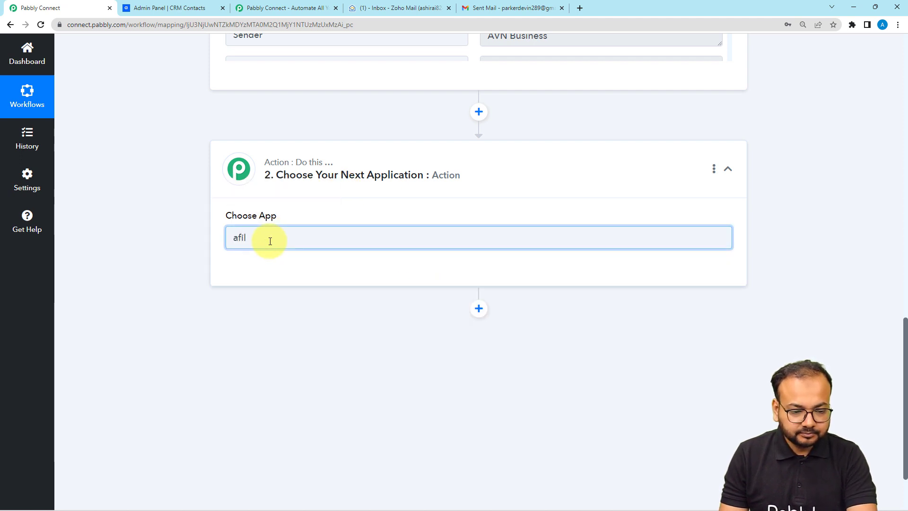
pyautogui.write('l')
pyautogui.press('BackSpace')
pyautogui.press('BackSpace')
pyautogui.press('BackSpace')
pyautogui.write('gi')
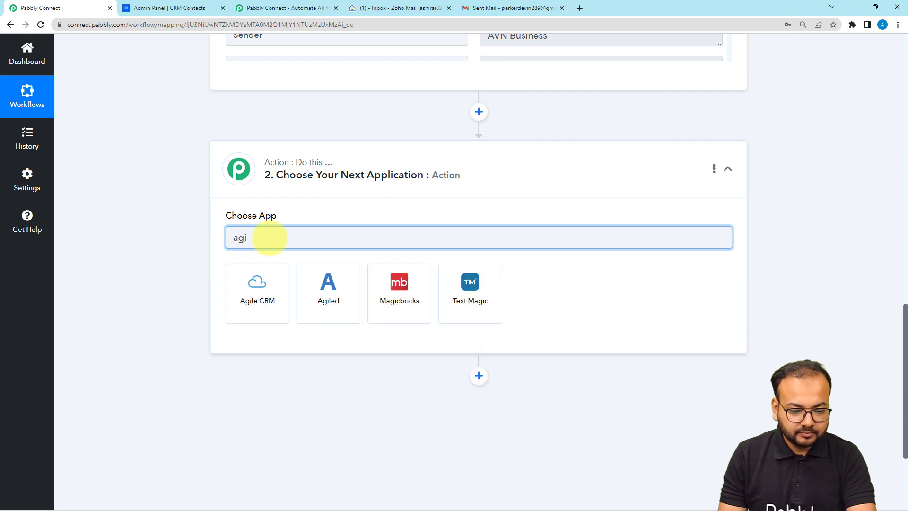
pyautogui.click(313, 299)
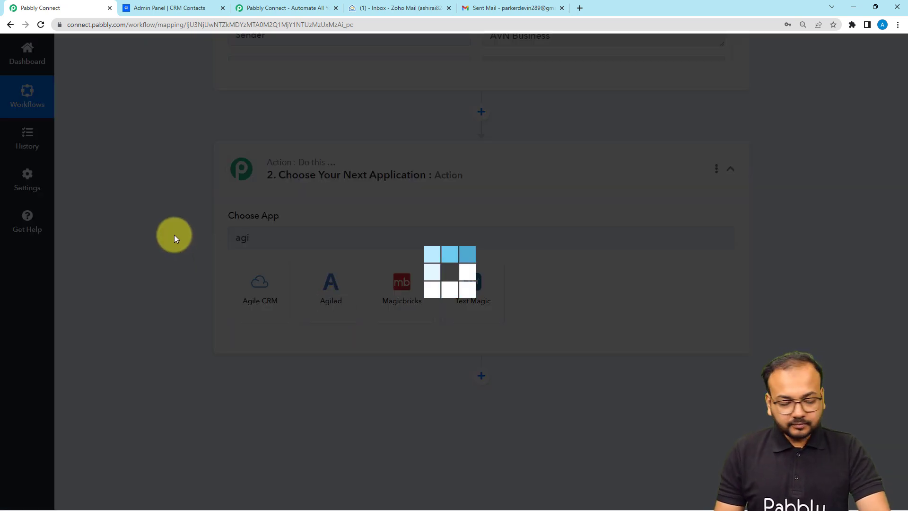
# - Set Agiled's action event to Create Contact and start adding a new connection for the Agiled account
pyautogui.scroll(-3, 174, 234)
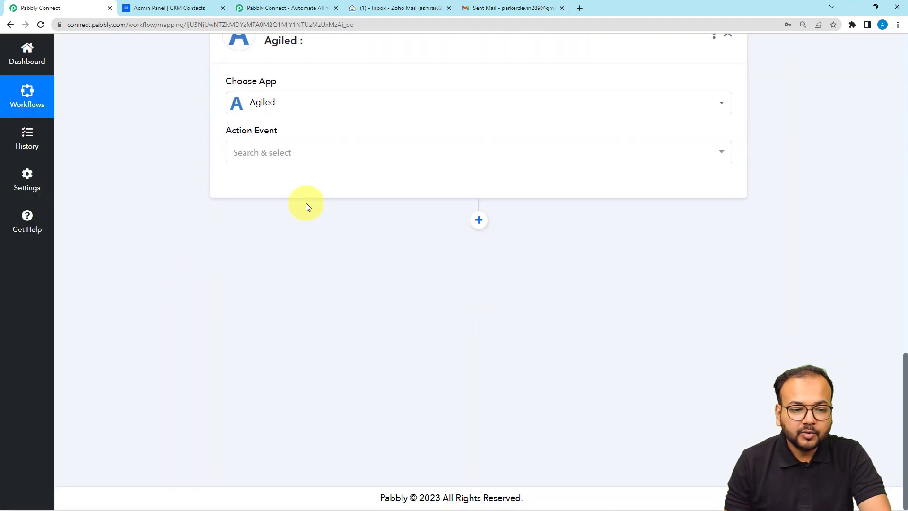
pyautogui.click(286, 156)
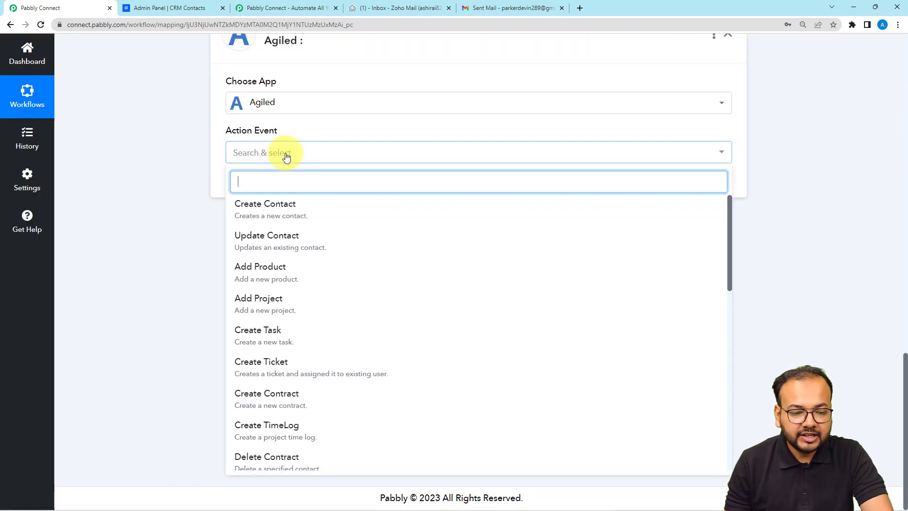
pyautogui.click(282, 206)
pyautogui.click(259, 190)
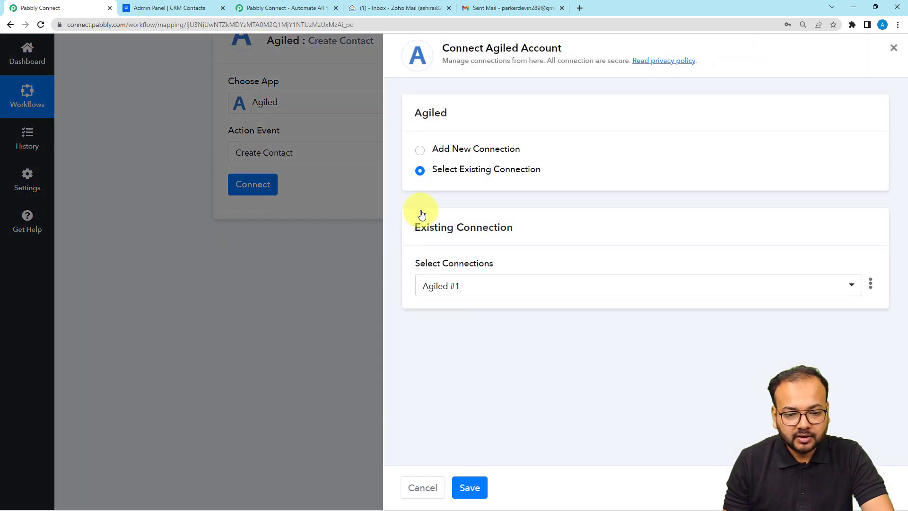
pyautogui.click(419, 151)
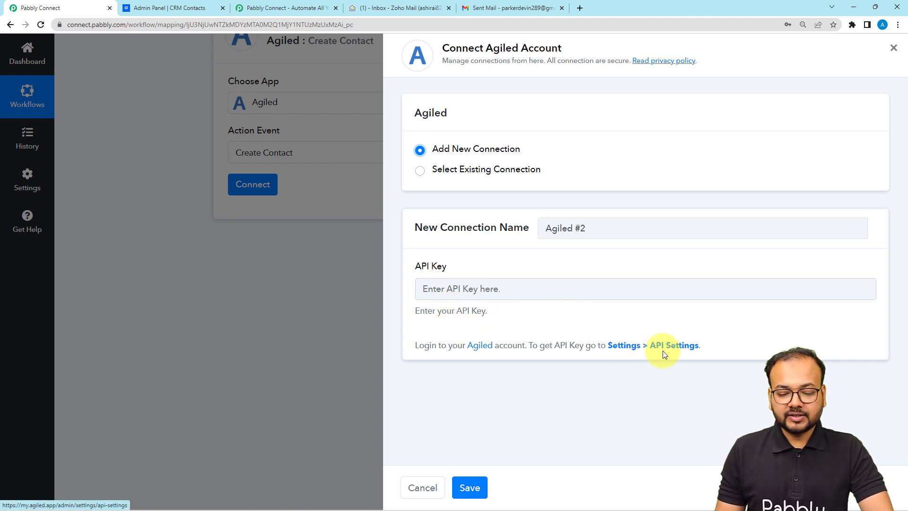
# - Switch to Agiled, open the API Settings page in its settings and copy the account's API key
pyautogui.click(158, 8)
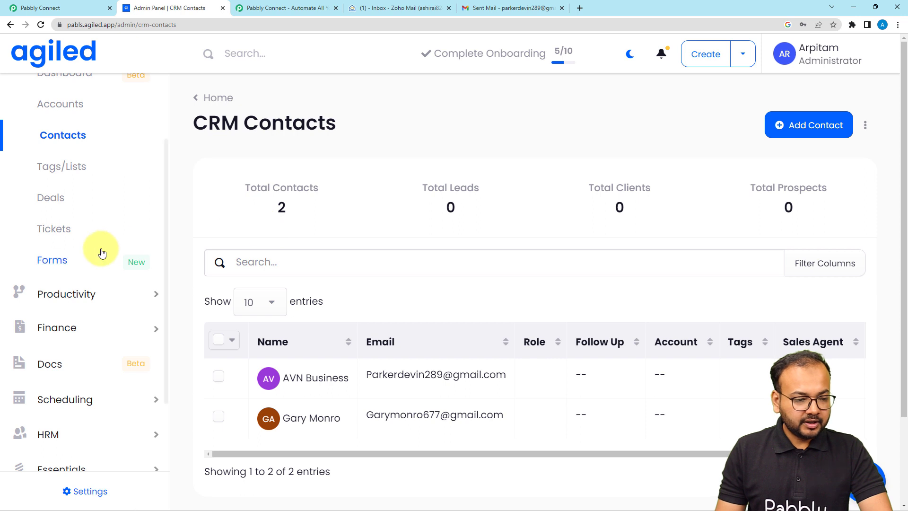
pyautogui.scroll(3, 100, 251)
pyautogui.scroll(-4, 102, 254)
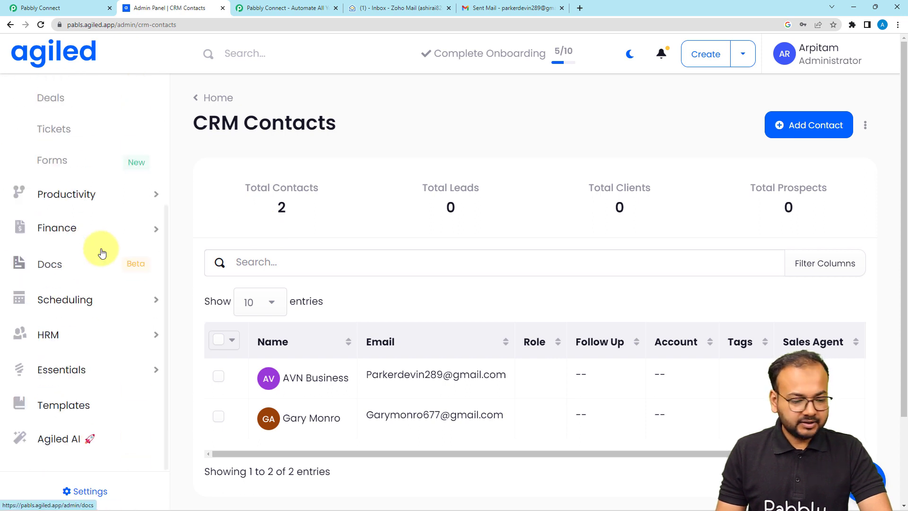
pyautogui.scroll(4, 102, 253)
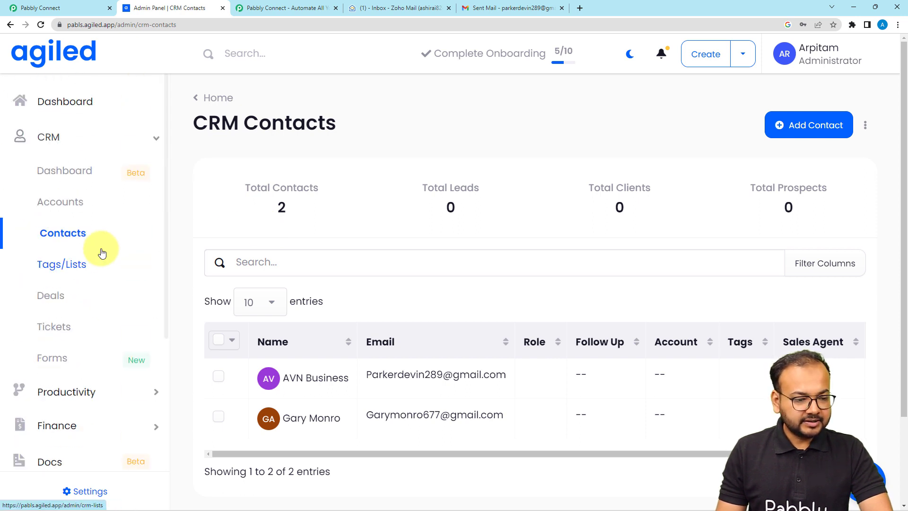
pyautogui.scroll(-4, 116, 251)
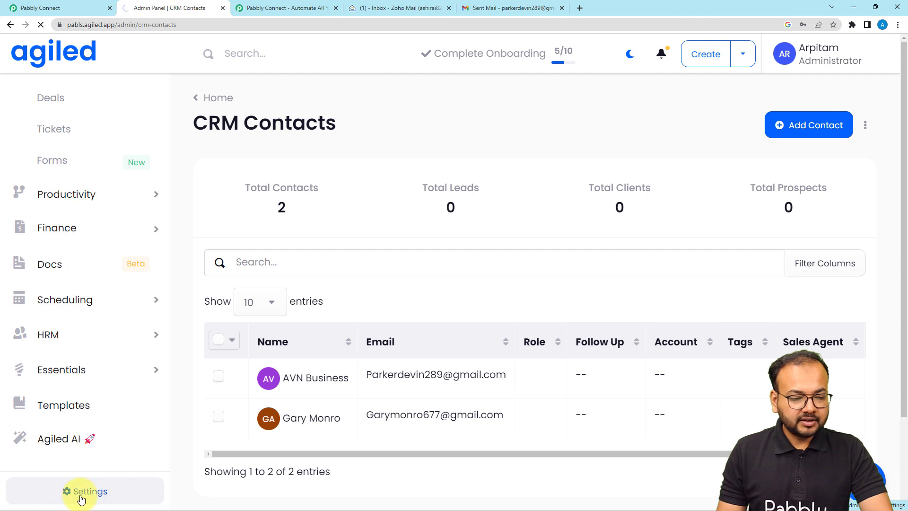
pyautogui.click(81, 494)
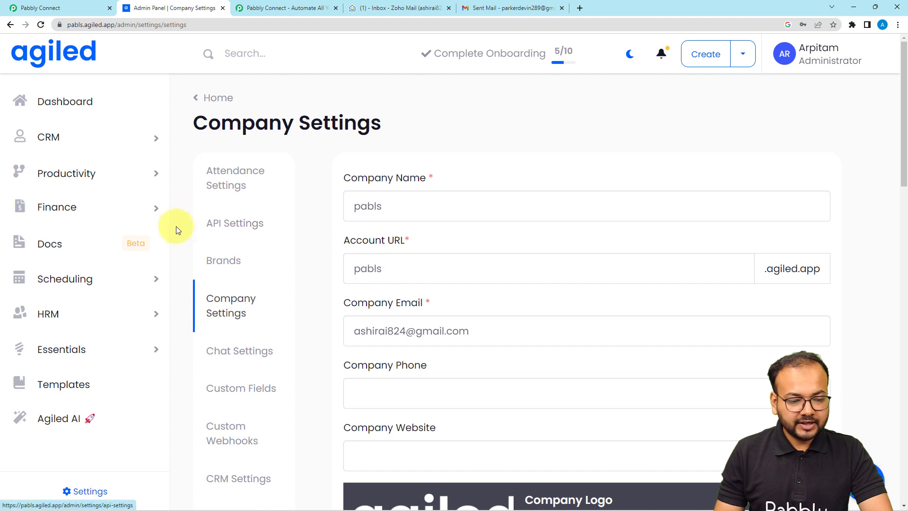
pyautogui.click(216, 230)
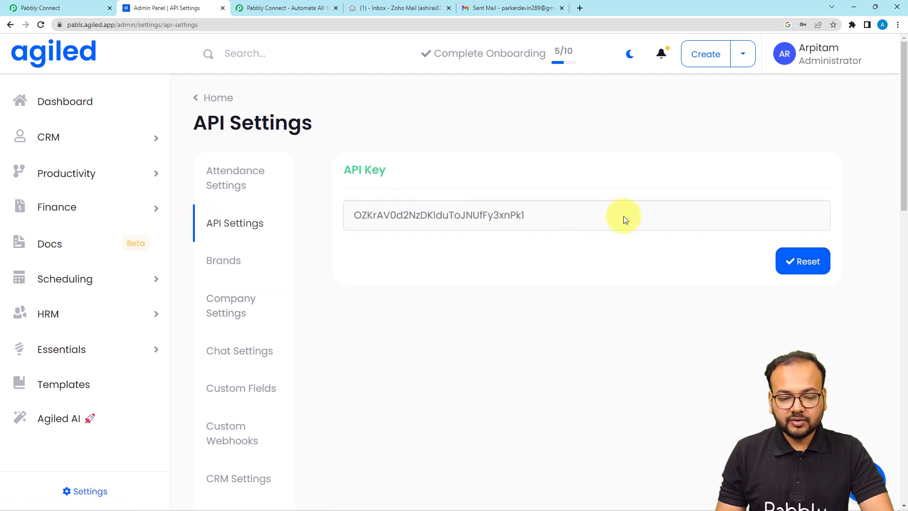
pyautogui.doubleClick(515, 215)
pyautogui.hotkey('ctrl', 'c')
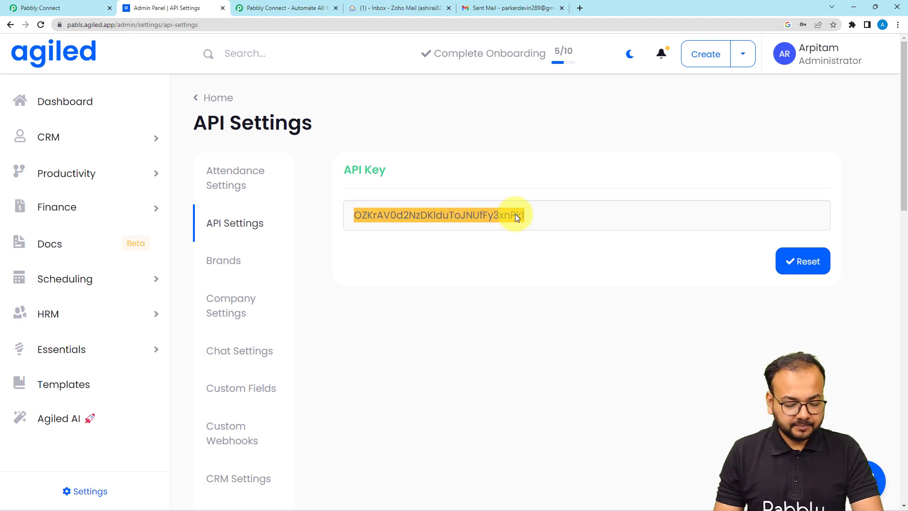
# - Back in Pabbly Connect, paste the API key into the new Agiled connection and save it
pyautogui.click(61, 8)
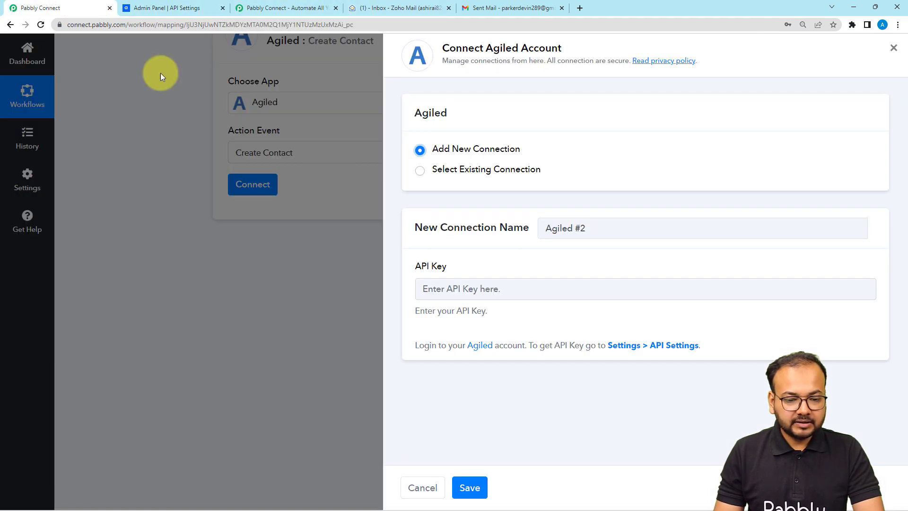
pyautogui.click(420, 281)
pyautogui.hotkey('ctrl', 'v')
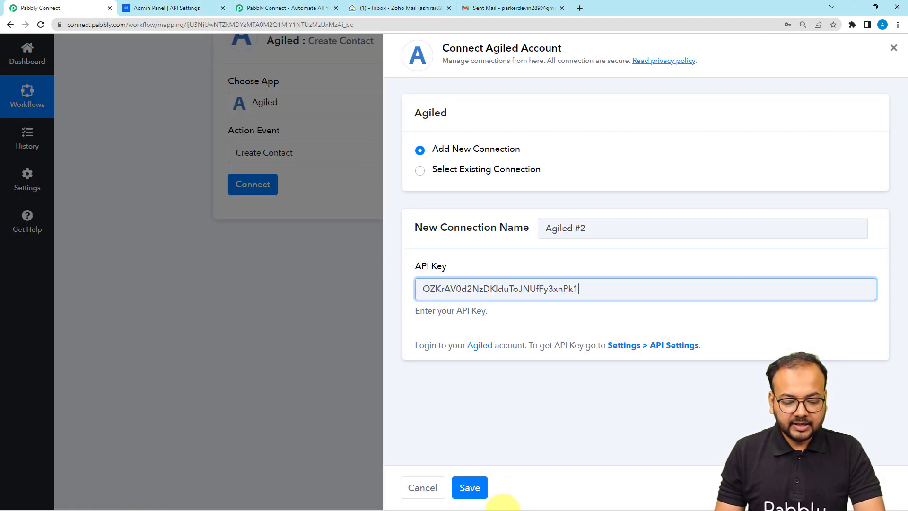
pyautogui.click(479, 489)
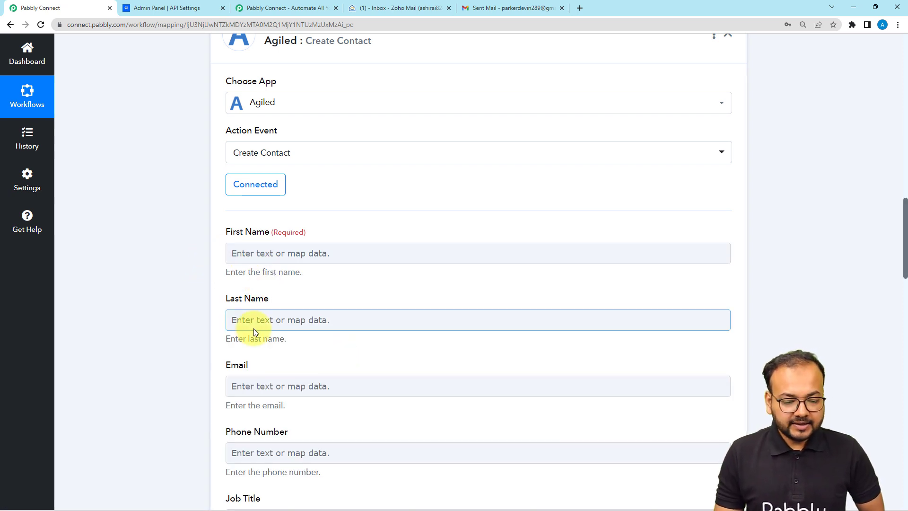
# - Examine the Create Contact fields of the Agiled action and compare them with the data captured by the Zoho Mail trigger
pyautogui.scroll(-6, 253, 328)
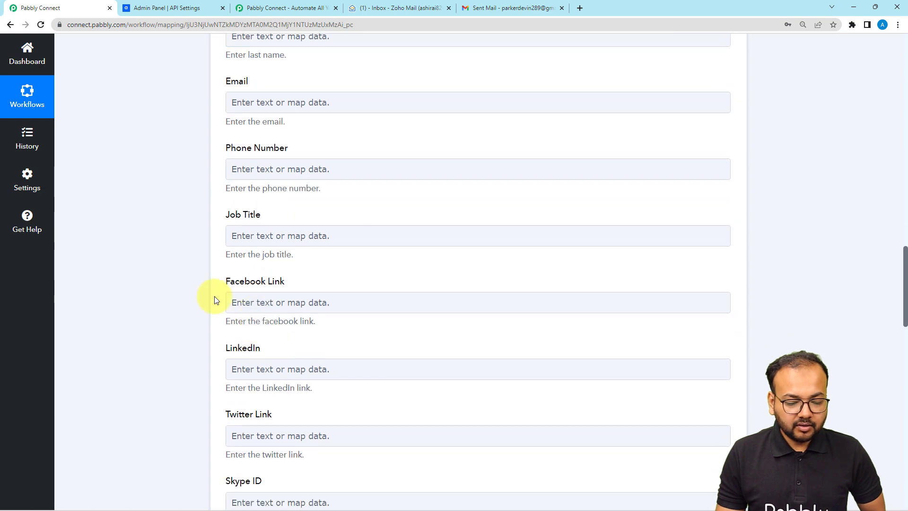
pyautogui.scroll(-6, 156, 362)
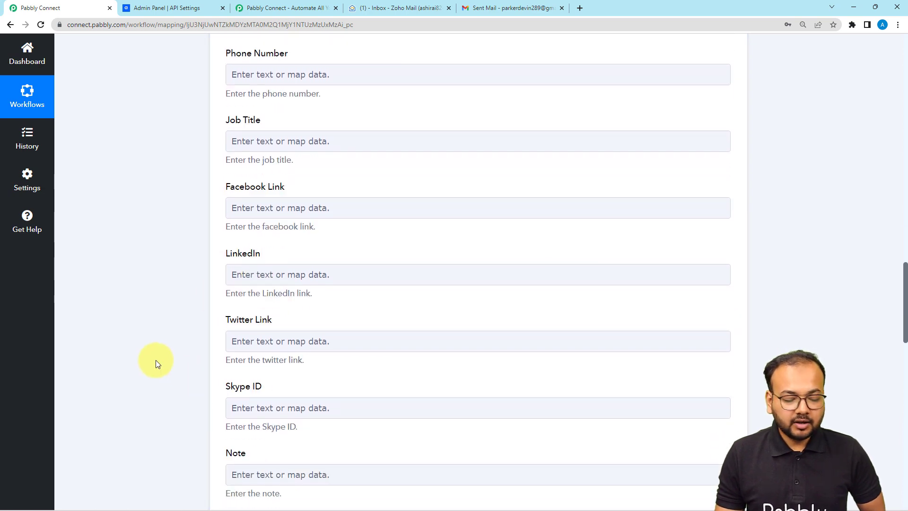
pyautogui.scroll(17, 156, 363)
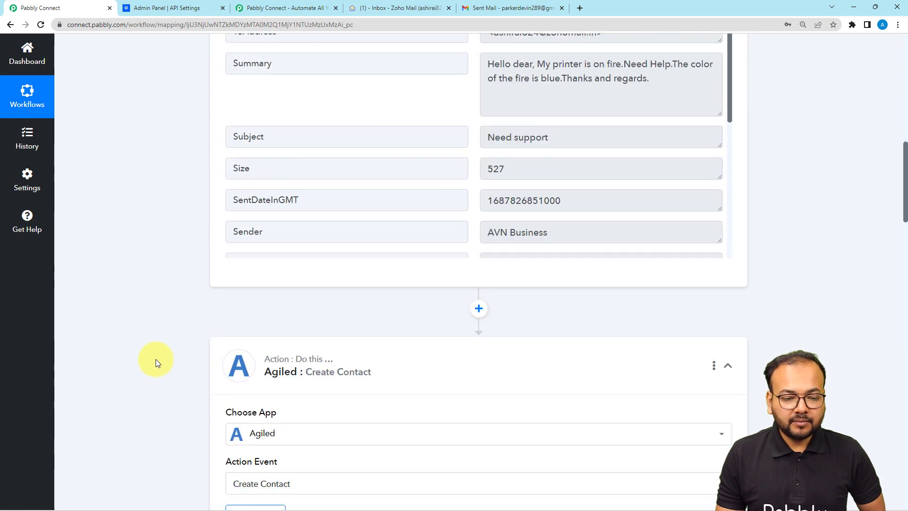
pyautogui.scroll(-3, 155, 360)
pyautogui.scroll(-4, 155, 359)
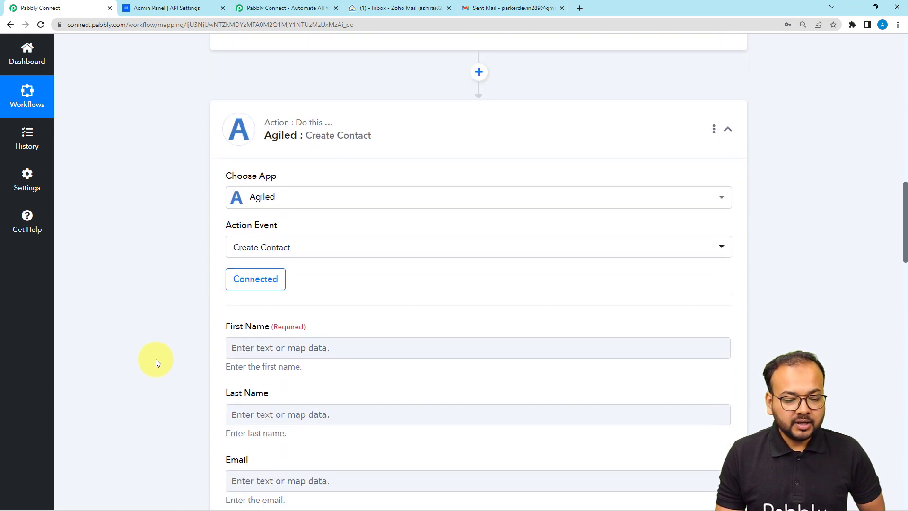
pyautogui.scroll(10, 155, 359)
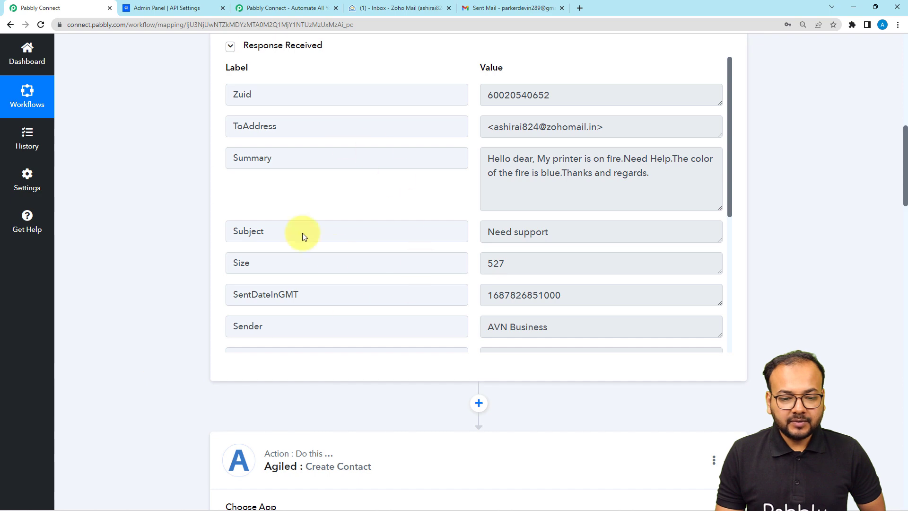
pyautogui.scroll(-7, 155, 294)
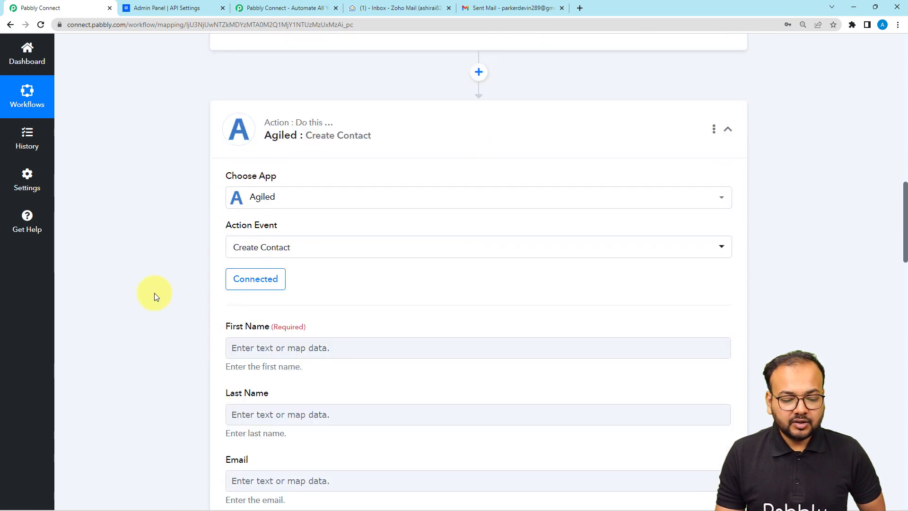
# - Map the First Name field of the Agiled contact to the Sender value from the Zoho Mail: New Email step
pyautogui.scroll(-4, 154, 294)
pyautogui.click(266, 160)
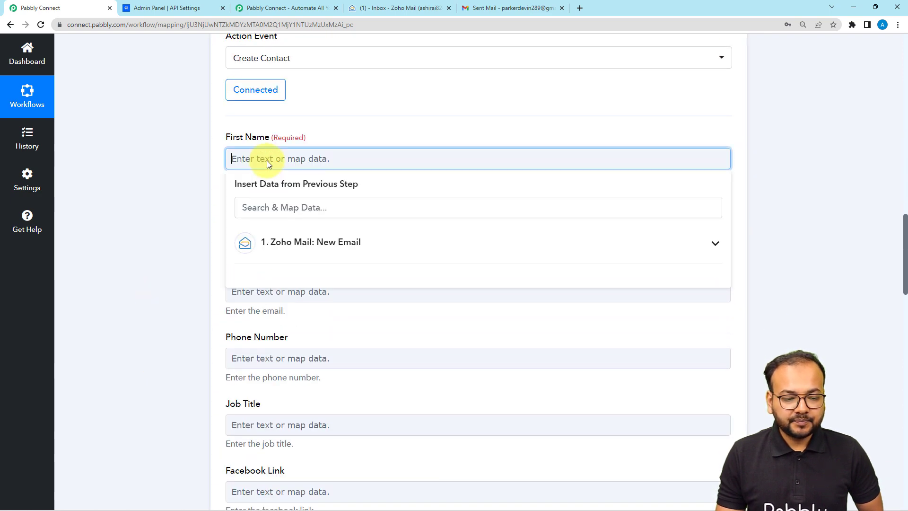
pyautogui.click(303, 258)
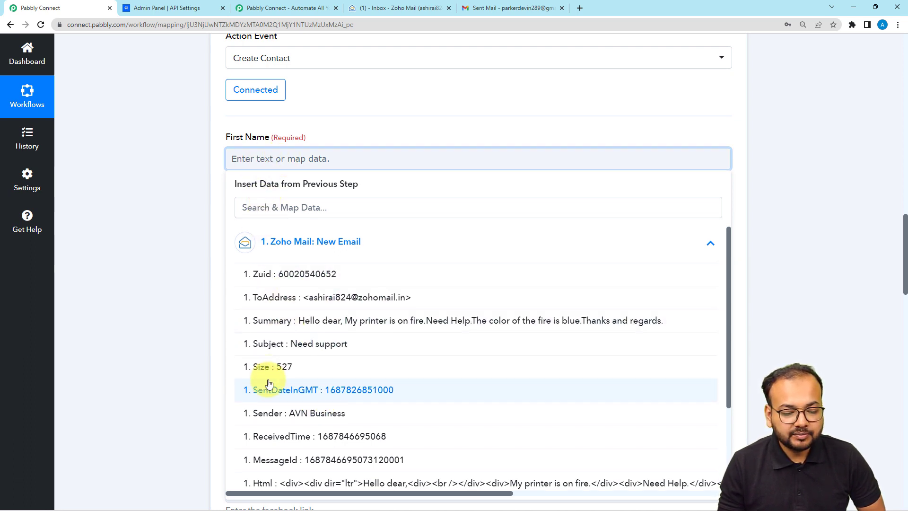
pyautogui.scroll(-1, 269, 384)
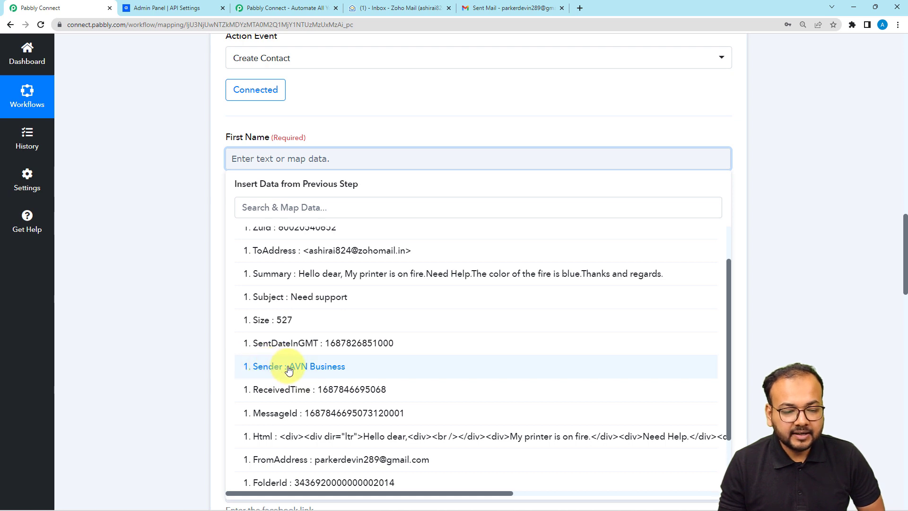
pyautogui.click(288, 370)
pyautogui.click(174, 234)
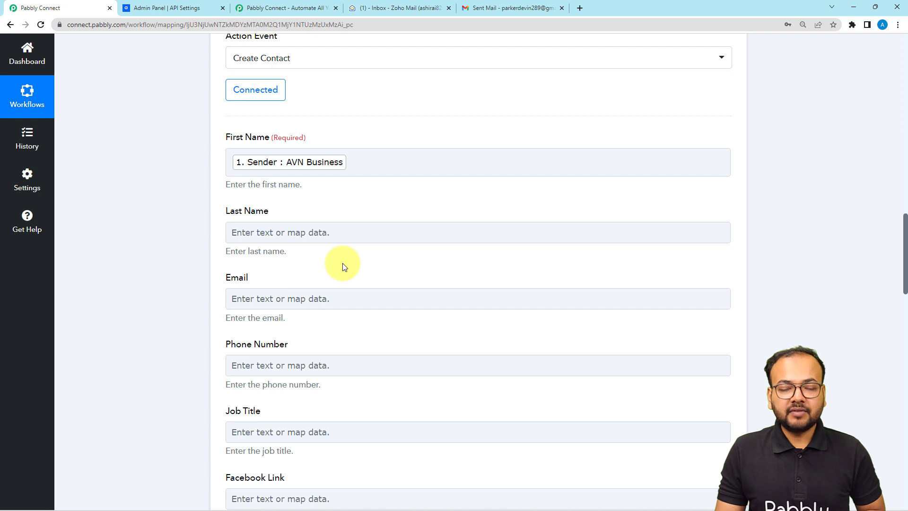
# - Insert an action step between the Zoho Mail trigger and the Agiled action, using Text Formatter as its application
pyautogui.scroll(8, 343, 282)
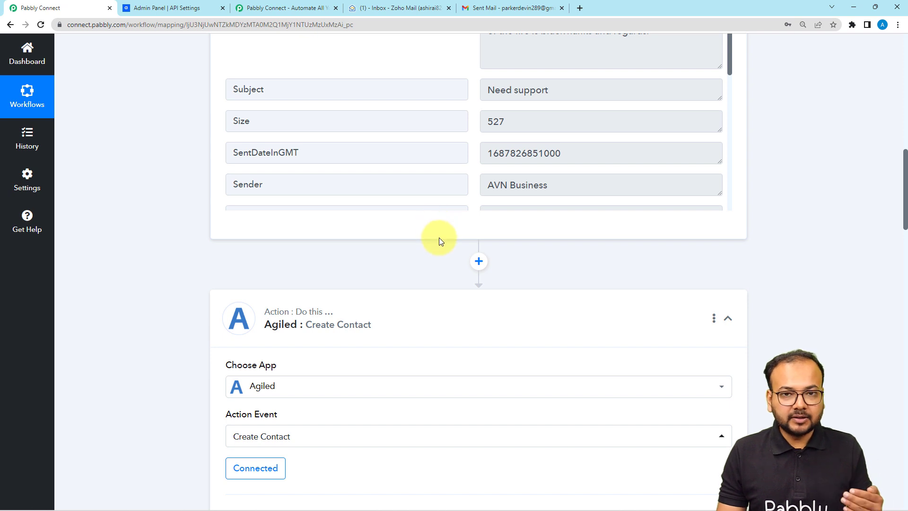
pyautogui.click(479, 261)
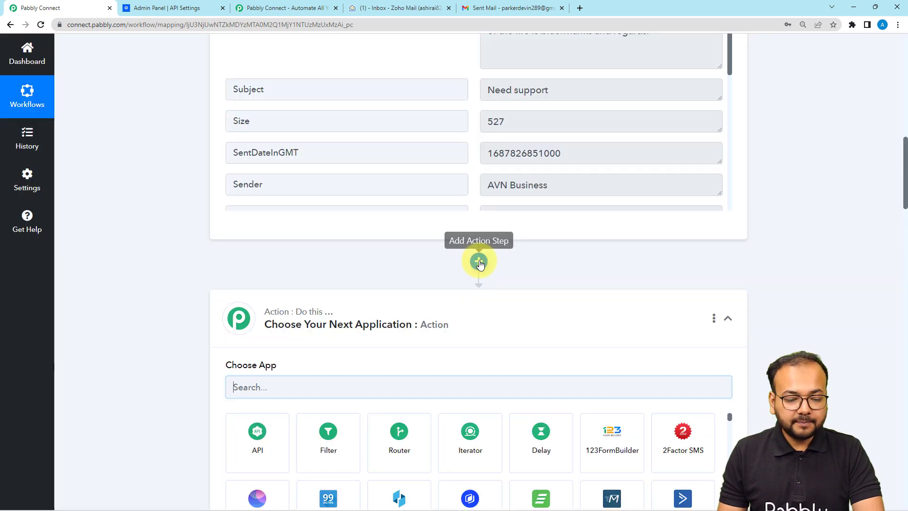
pyautogui.scroll(-2, 334, 331)
pyautogui.write('text')
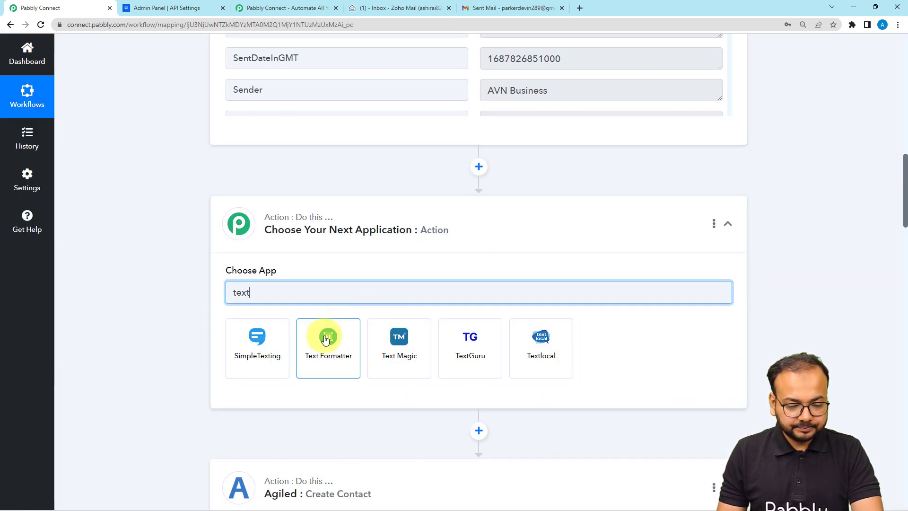
pyautogui.click(330, 331)
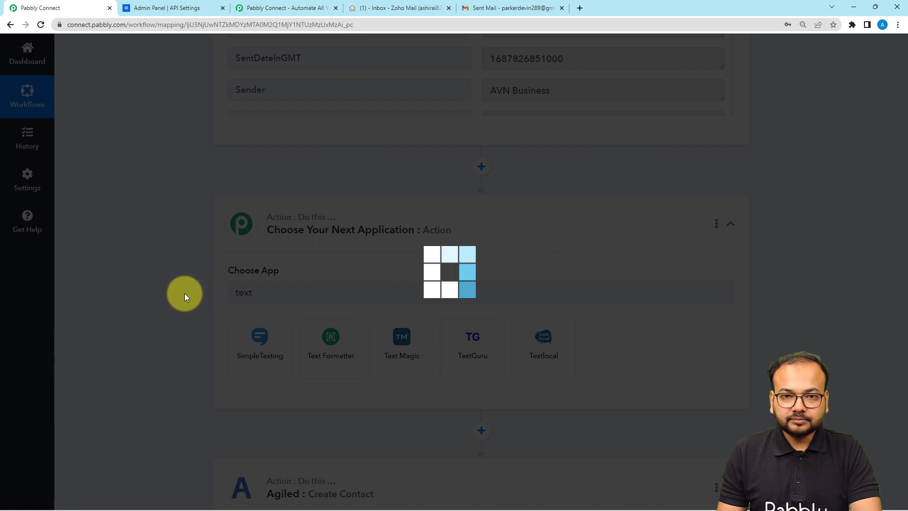
# - Set the Text Formatter step's action event to Split Text and connect it
pyautogui.scroll(-3, 184, 293)
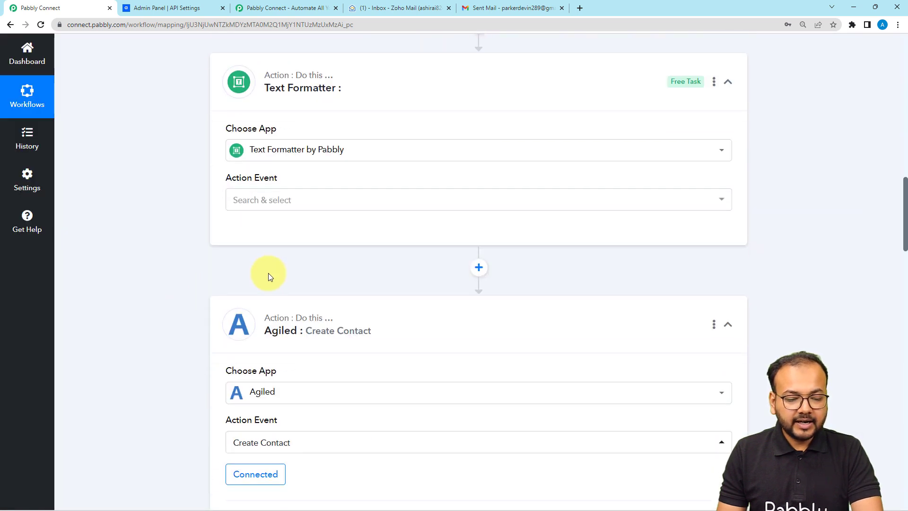
pyautogui.click(278, 201)
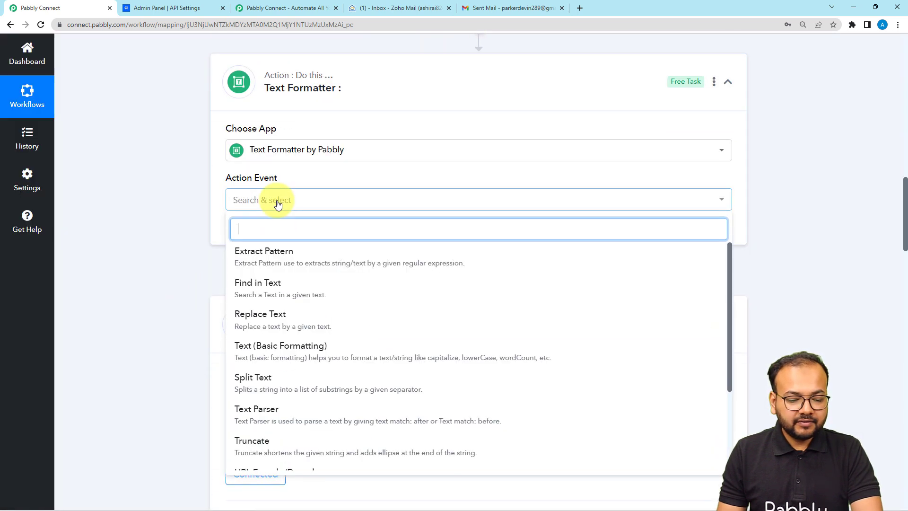
pyautogui.click(243, 384)
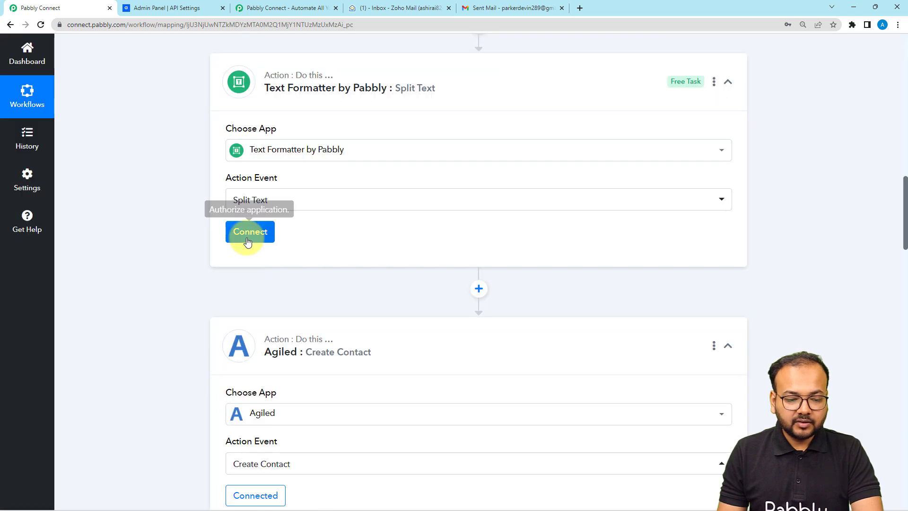
pyautogui.click(249, 235)
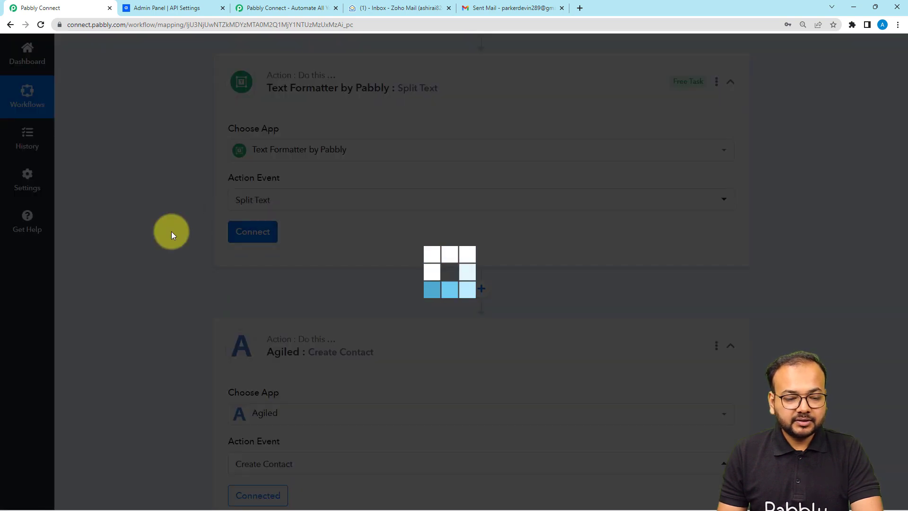
# - Map the Text to Split field to the Sender value from the Zoho Mail: New Email step
pyautogui.scroll(-2, 171, 232)
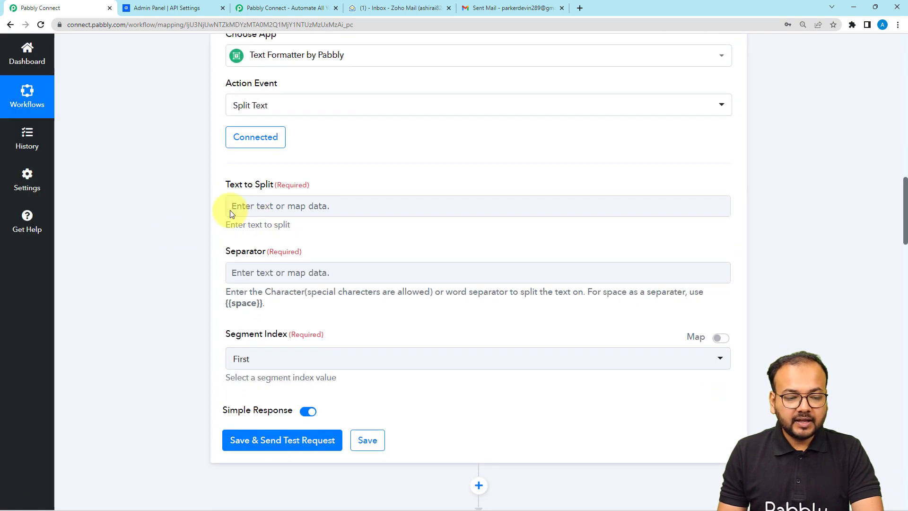
pyautogui.click(255, 209)
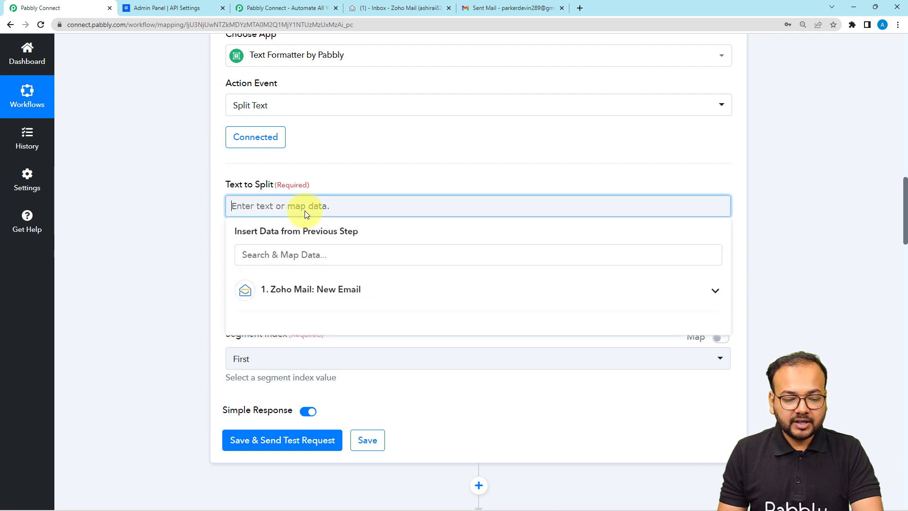
pyautogui.click(246, 290)
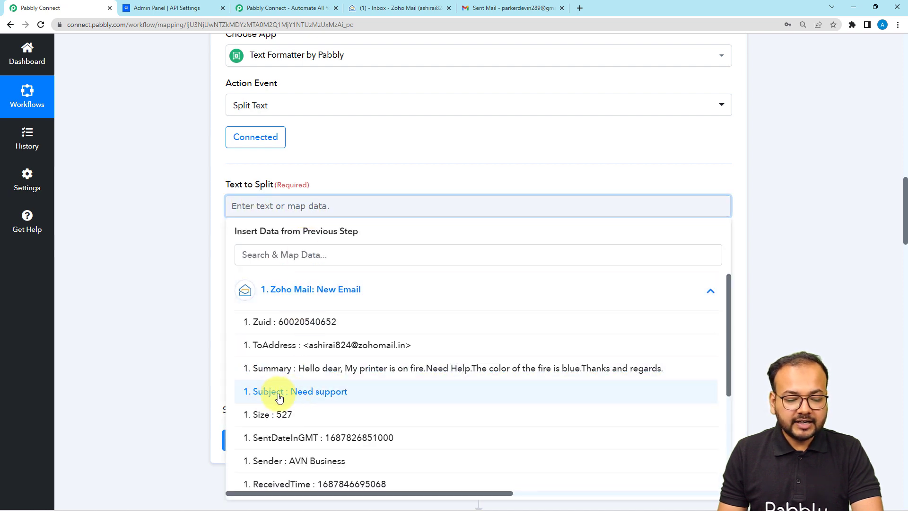
pyautogui.scroll(-1, 257, 390)
pyautogui.click(255, 412)
pyautogui.click(168, 308)
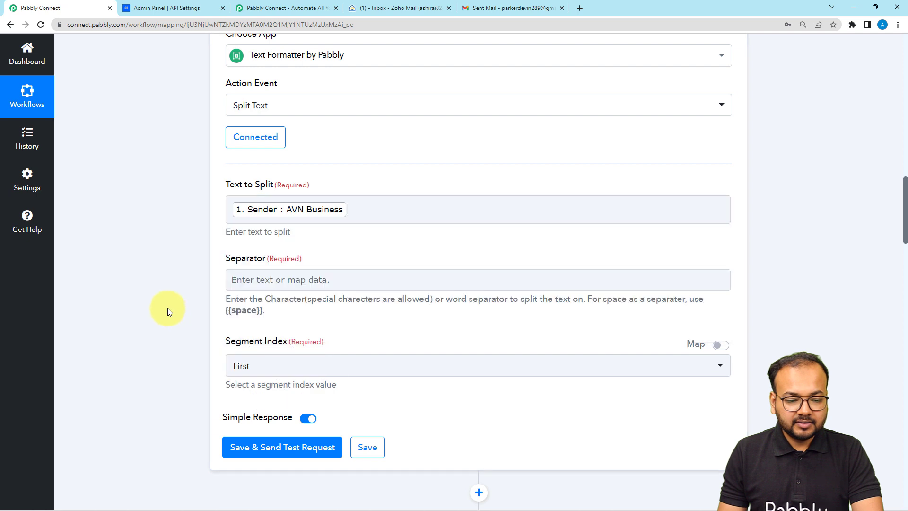
# - Set the Split Text step's Separator to {{space}}, copied from the hint below the field
pyautogui.click(256, 280)
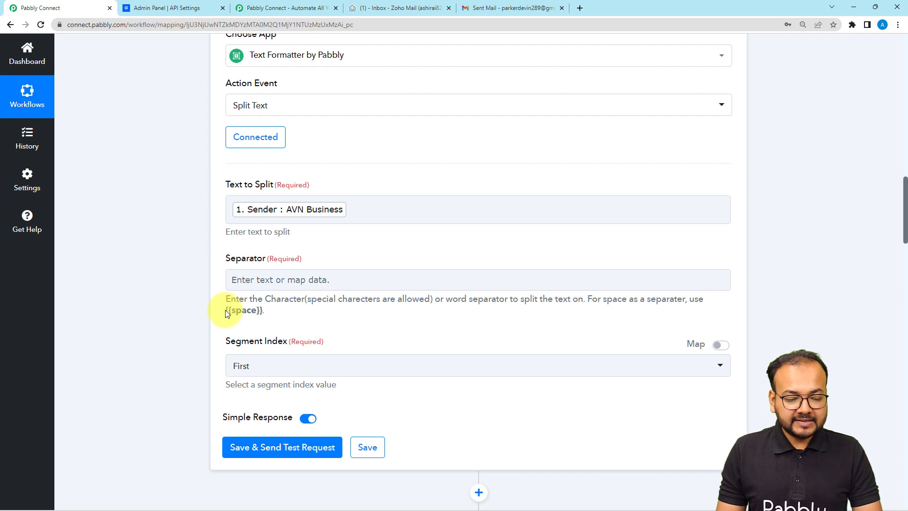
pyautogui.moveTo(225, 310); pyautogui.dragTo(250, 308)
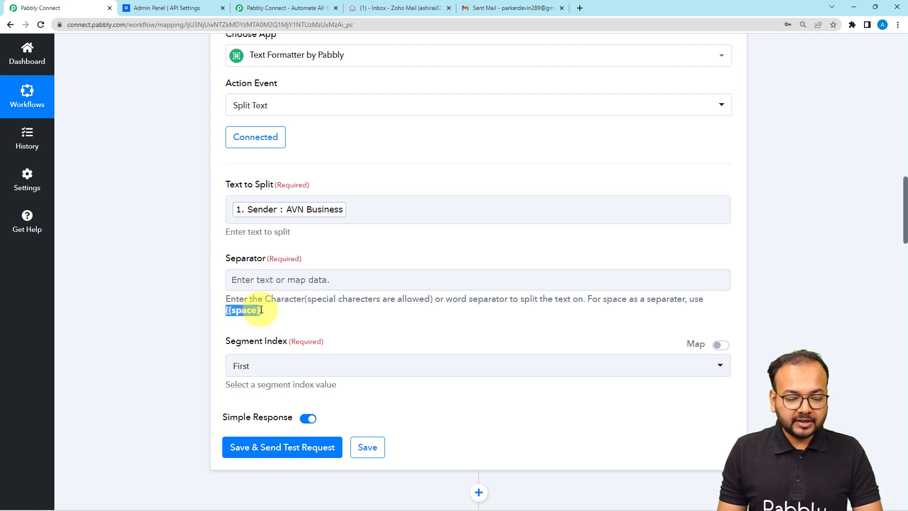
pyautogui.click(259, 280)
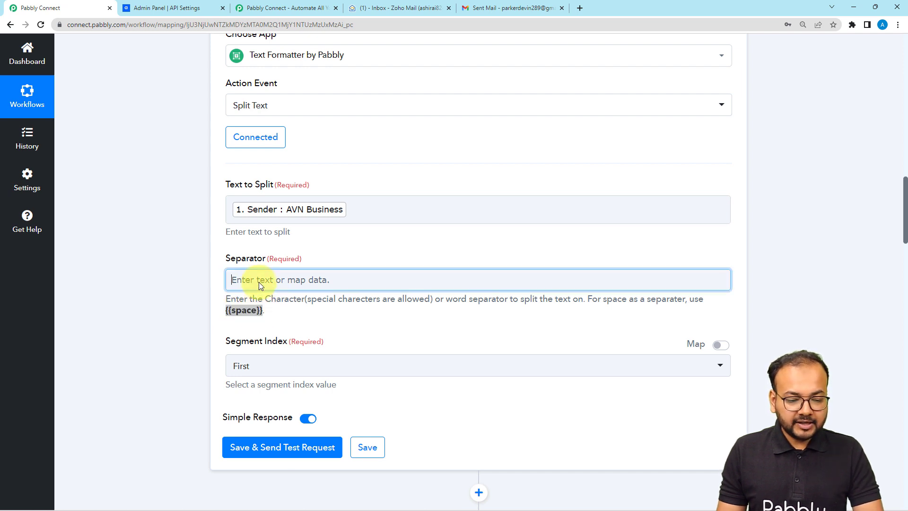
pyautogui.hotkey('ctrl', 'v')
pyautogui.click(284, 254)
pyautogui.scroll(-2, 283, 254)
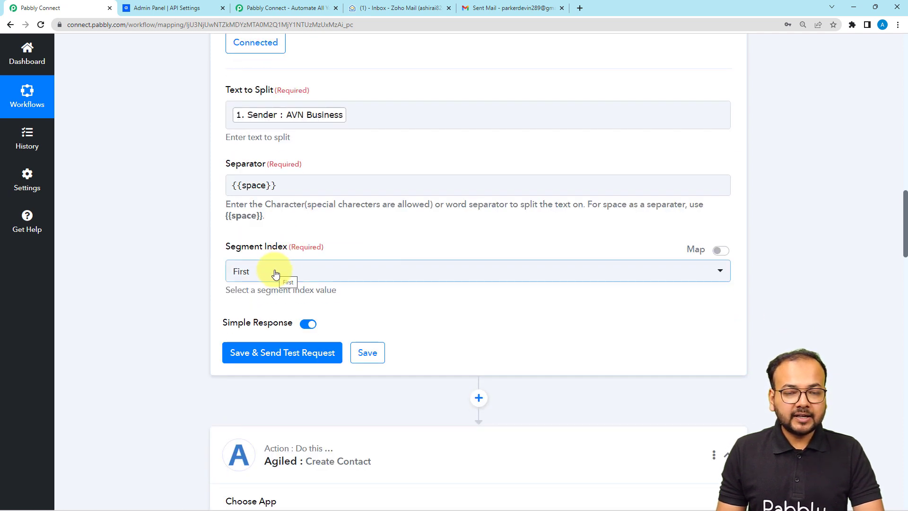
# - Set the Segment Index to All, then save the Split Text step, send a test request and check the split results
pyautogui.click(276, 275)
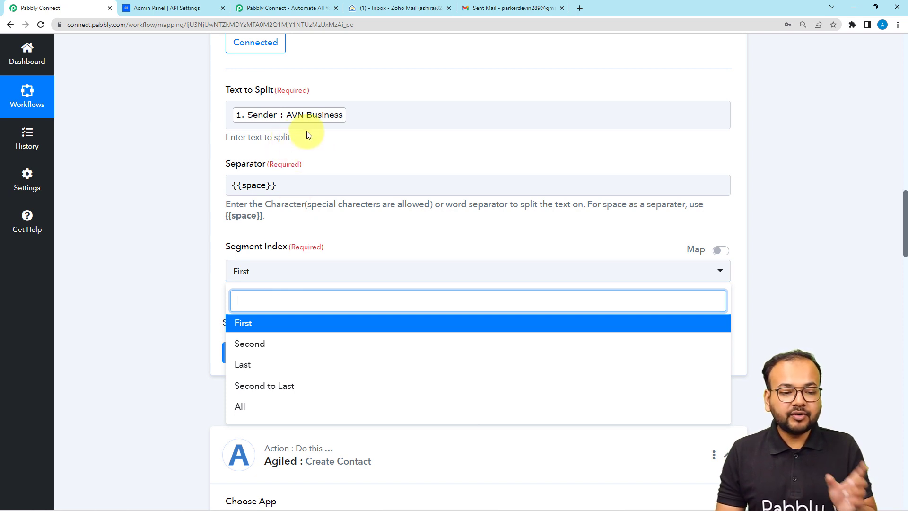
pyautogui.click(240, 408)
pyautogui.click(241, 353)
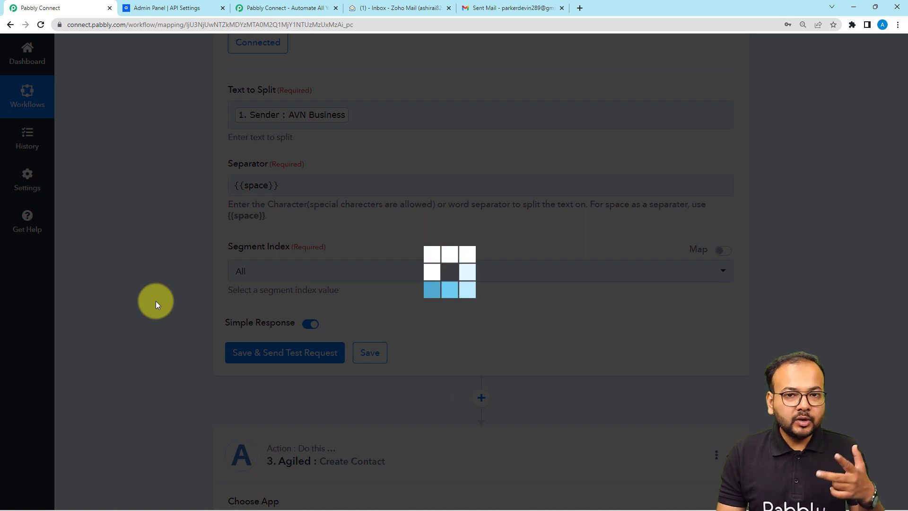
pyautogui.scroll(-3, 154, 302)
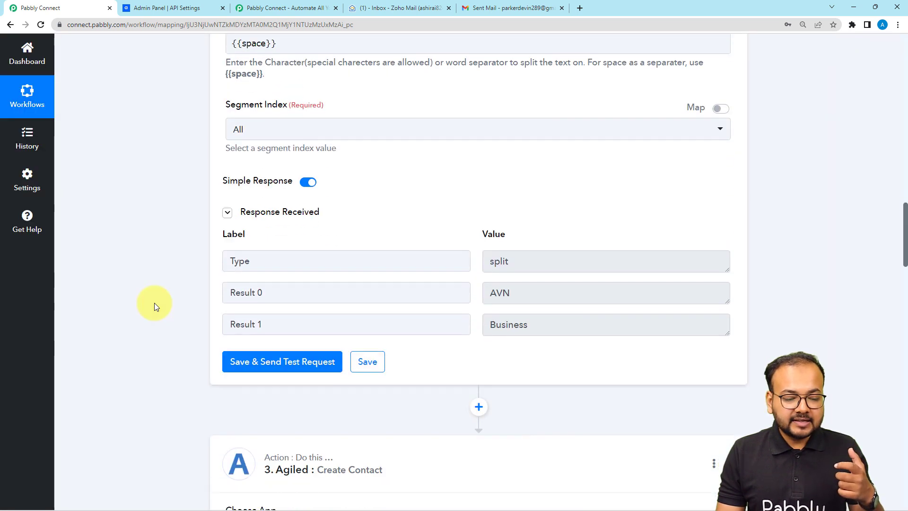
pyautogui.scroll(-1, 154, 302)
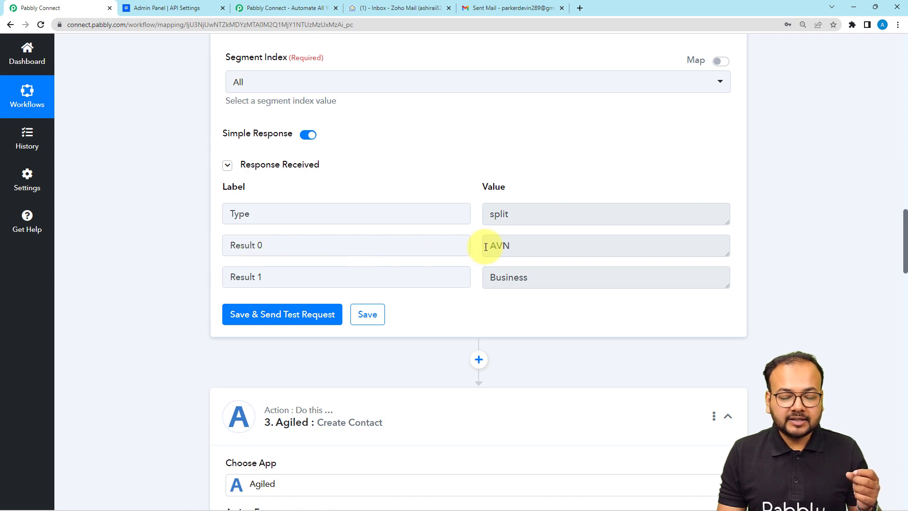
pyautogui.moveTo(489, 247); pyautogui.dragTo(519, 243)
pyautogui.moveTo(492, 270); pyautogui.dragTo(546, 273)
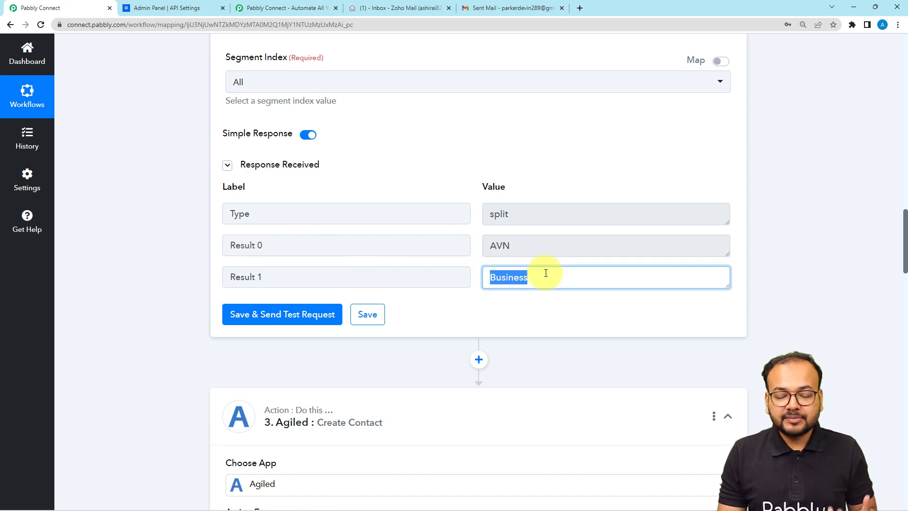
# - Reconnect the Agiled Create Contact step with the existing connection Agiled #2 to refresh the data available for mapping
pyautogui.scroll(-9, 500, 327)
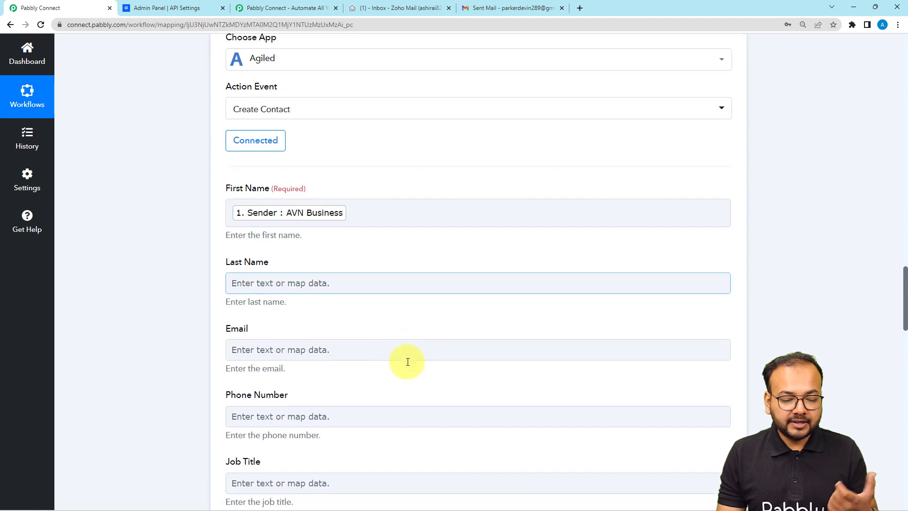
pyautogui.click(319, 280)
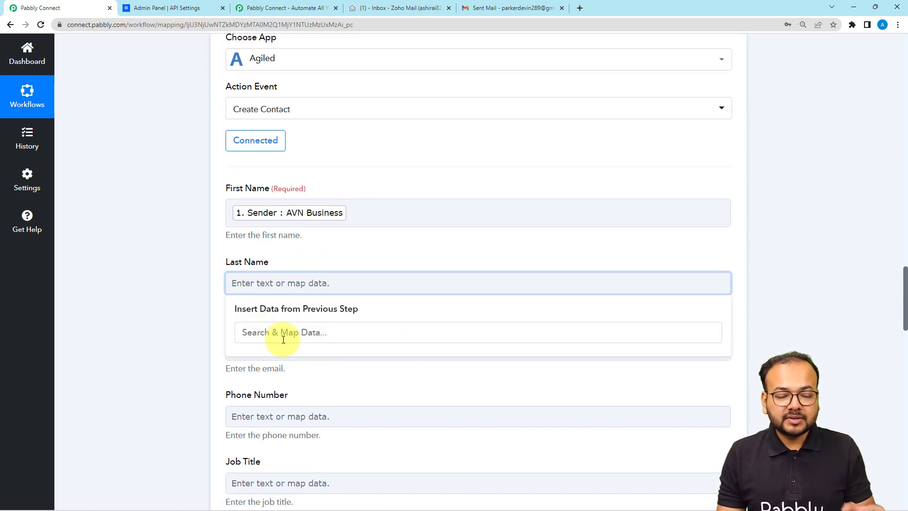
pyautogui.scroll(7, 218, 365)
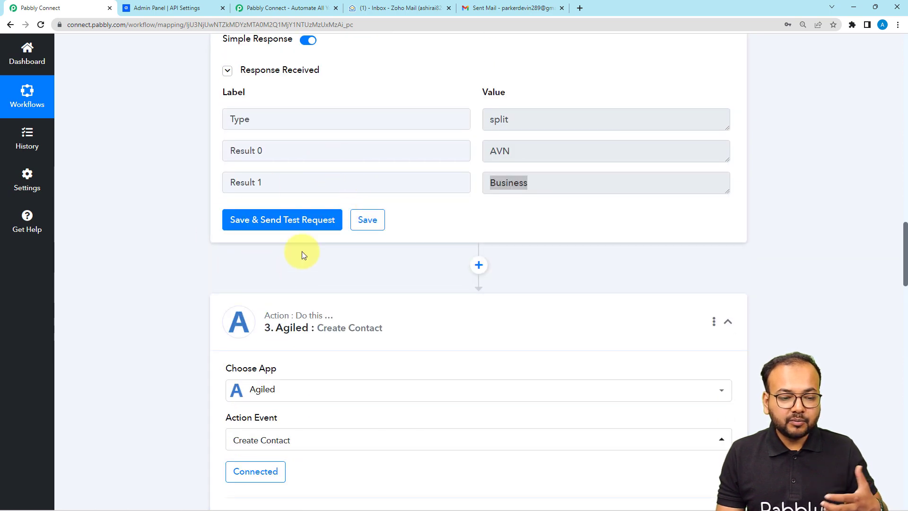
pyautogui.scroll(-2, 237, 246)
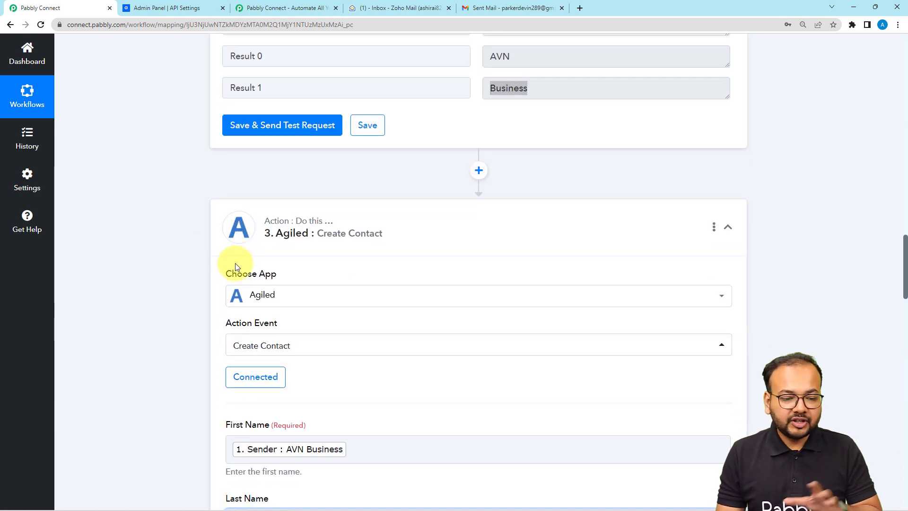
pyautogui.scroll(-2, 229, 280)
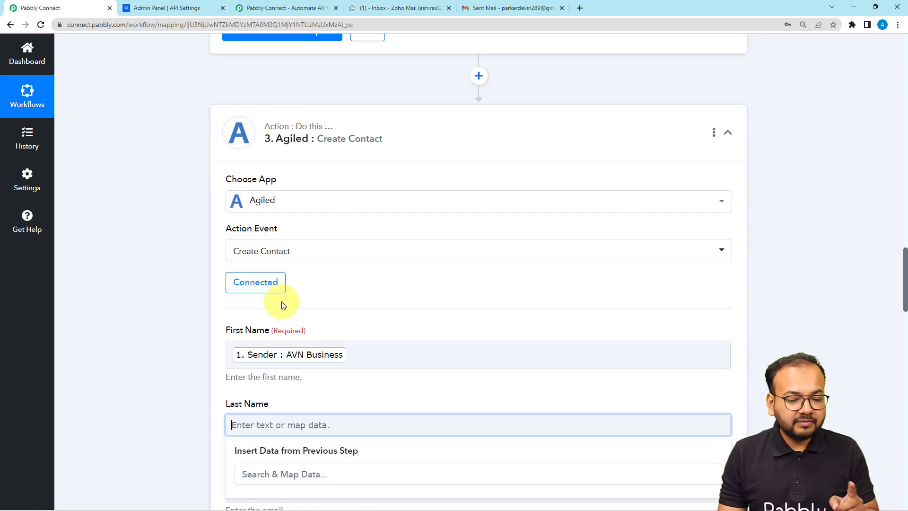
pyautogui.click(250, 295)
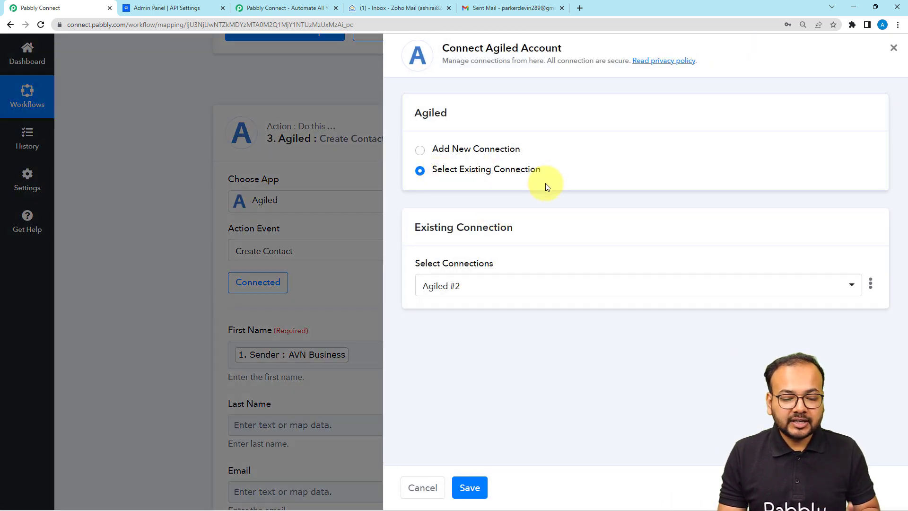
pyautogui.click(470, 487)
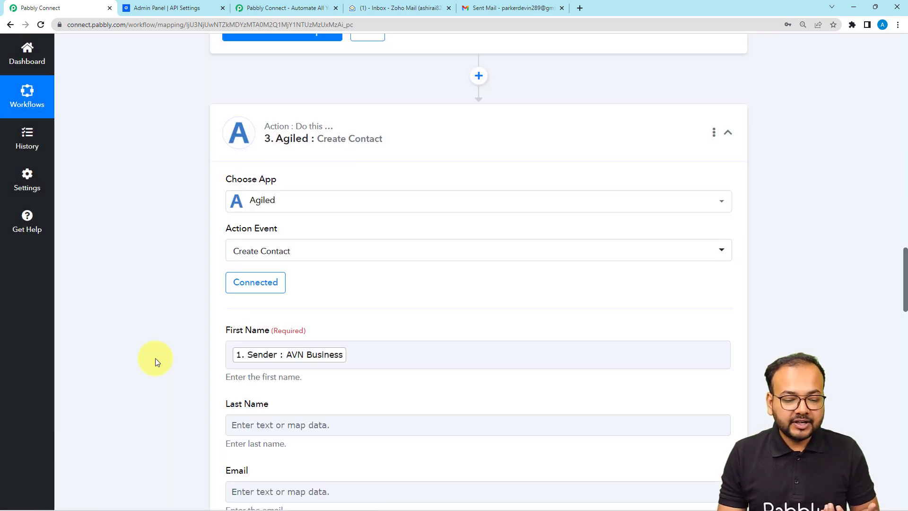
# - Replace the Agiled contact's First Name mapping with Result 0 from the Text Formatter: Split Text step
pyautogui.scroll(-1, 155, 358)
pyautogui.click(372, 299)
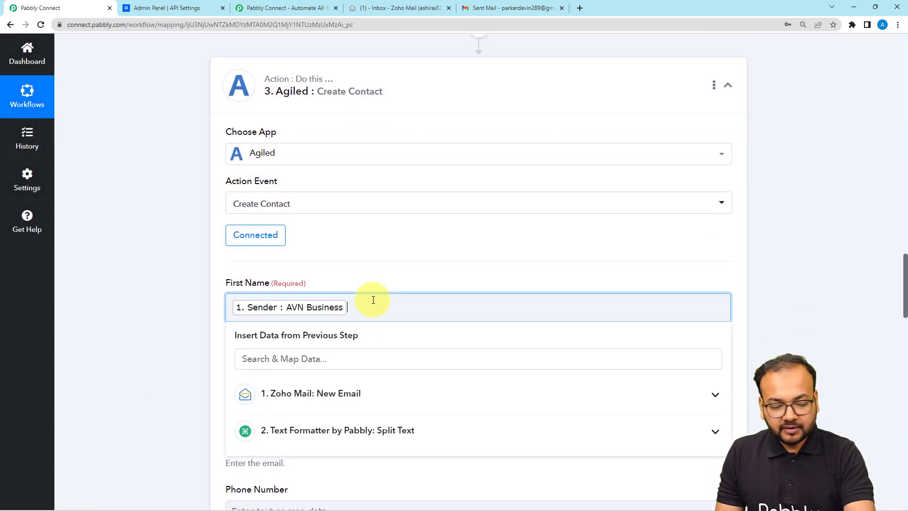
pyautogui.press('BackSpace')
pyautogui.scroll(-2, 178, 296)
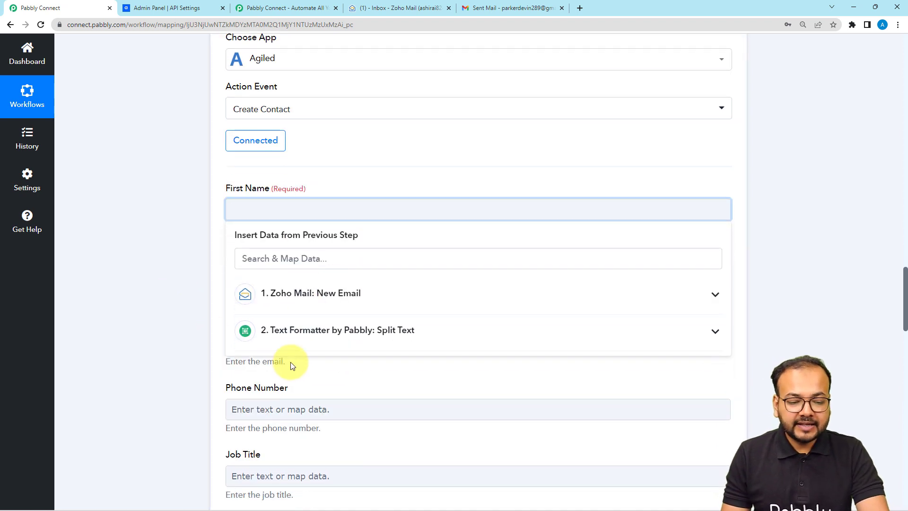
pyautogui.click(283, 344)
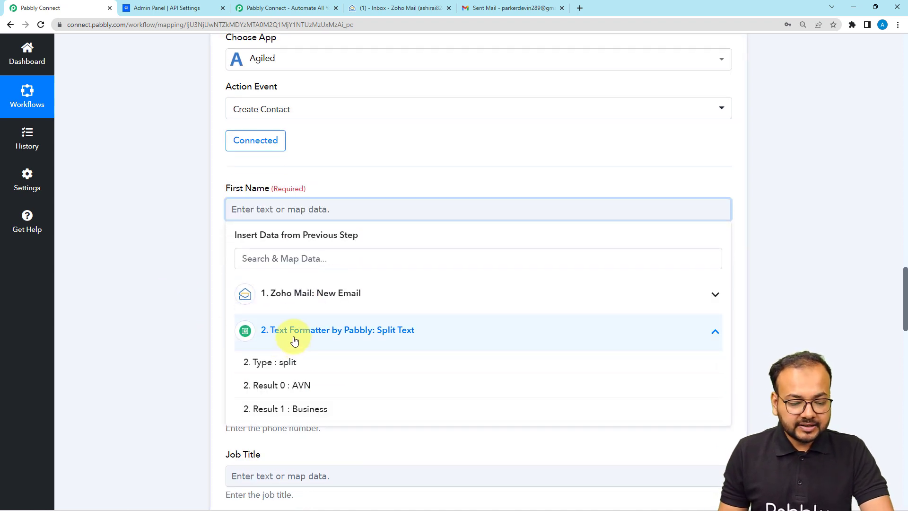
pyautogui.click(259, 384)
pyautogui.click(151, 279)
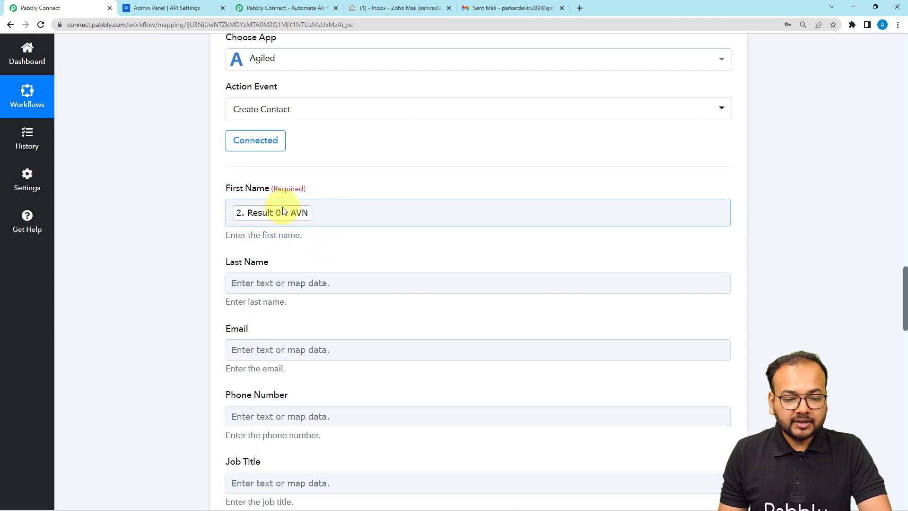
# - Map the Agiled contact's Last Name field to Result 1 from the Text Formatter: Split Text step
pyautogui.click(245, 279)
pyautogui.scroll(-2, 250, 265)
pyautogui.click(257, 187)
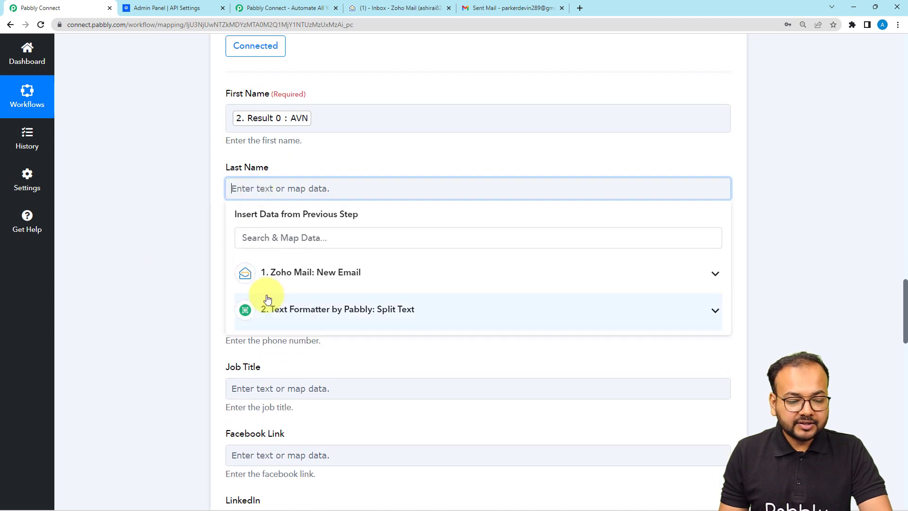
pyautogui.click(267, 308)
pyautogui.click(276, 389)
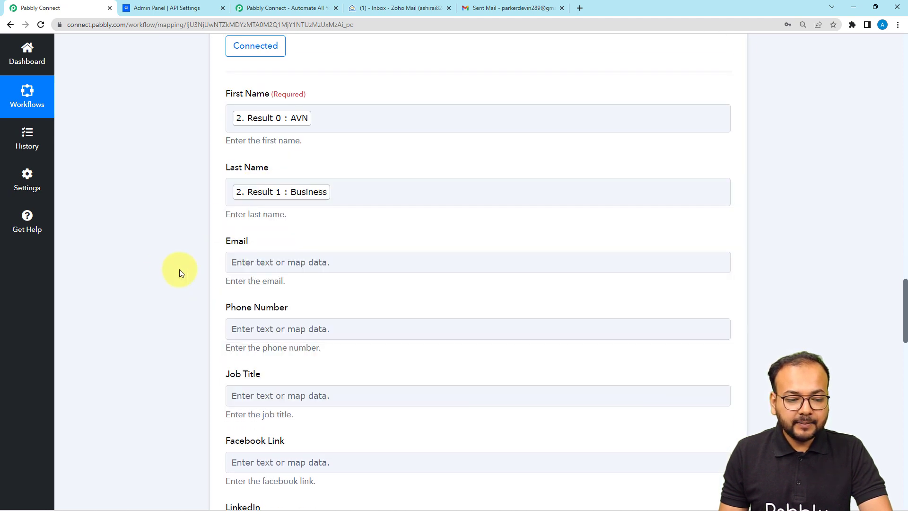
# - Map the Agiled contact's Email field to the FromAddress value from the Zoho Mail: New Email step
pyautogui.scroll(-2, 190, 270)
pyautogui.click(245, 175)
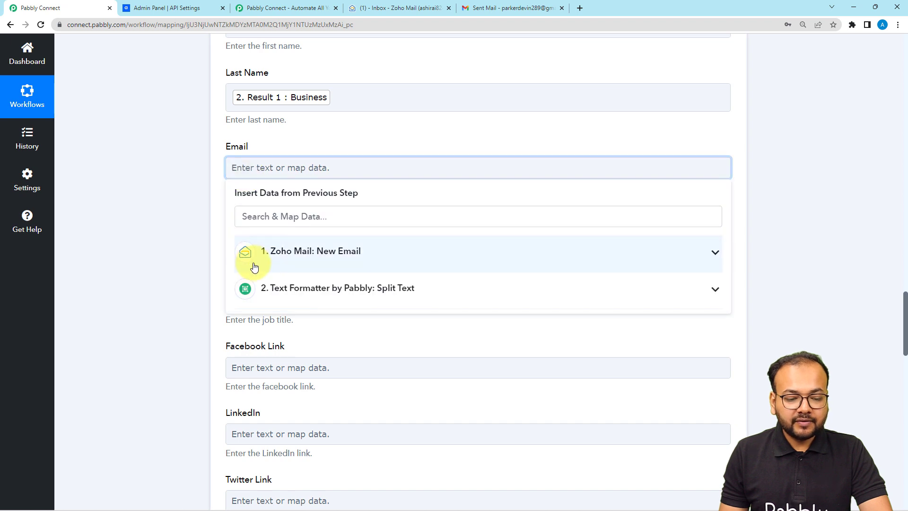
pyautogui.click(291, 254)
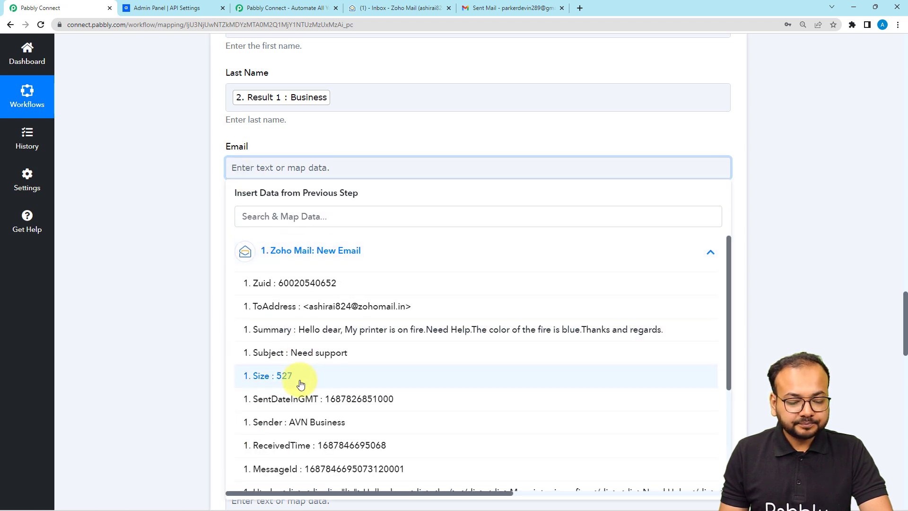
pyautogui.scroll(-1, 300, 379)
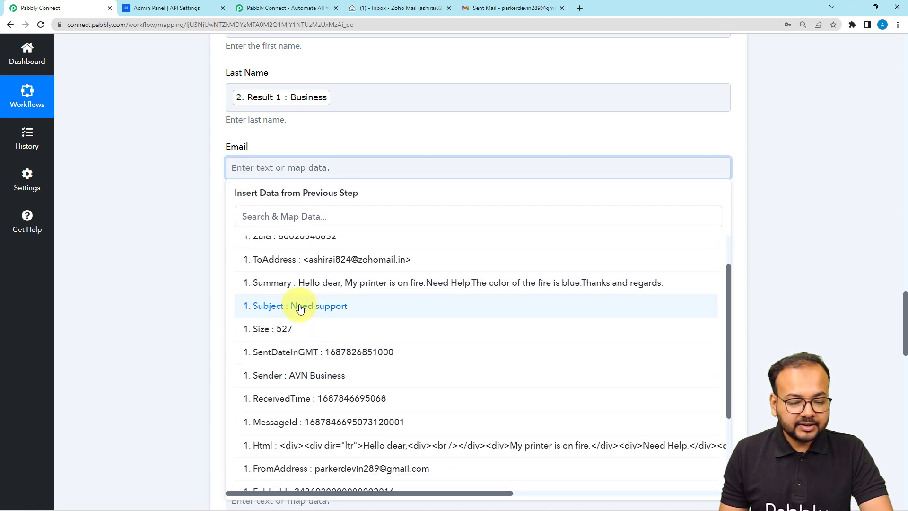
pyautogui.scroll(-2, 297, 331)
pyautogui.scroll(3, 295, 358)
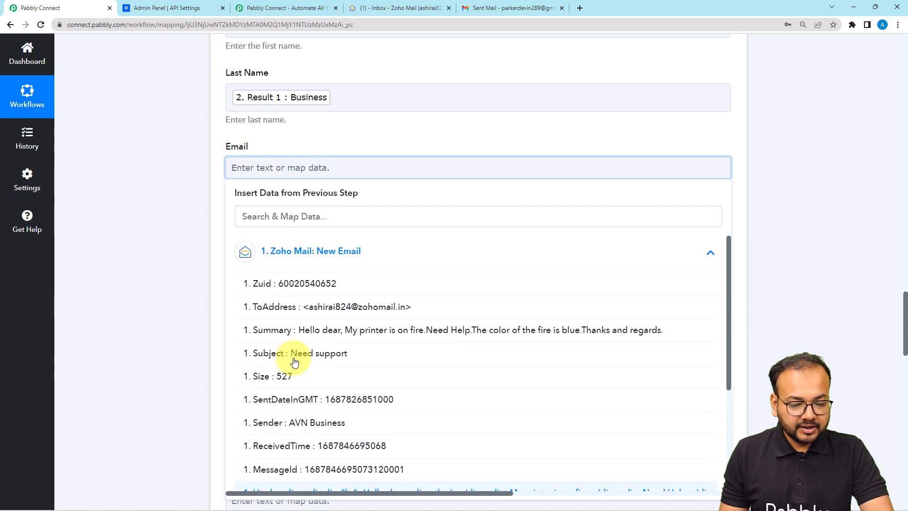
pyautogui.scroll(-1, 295, 362)
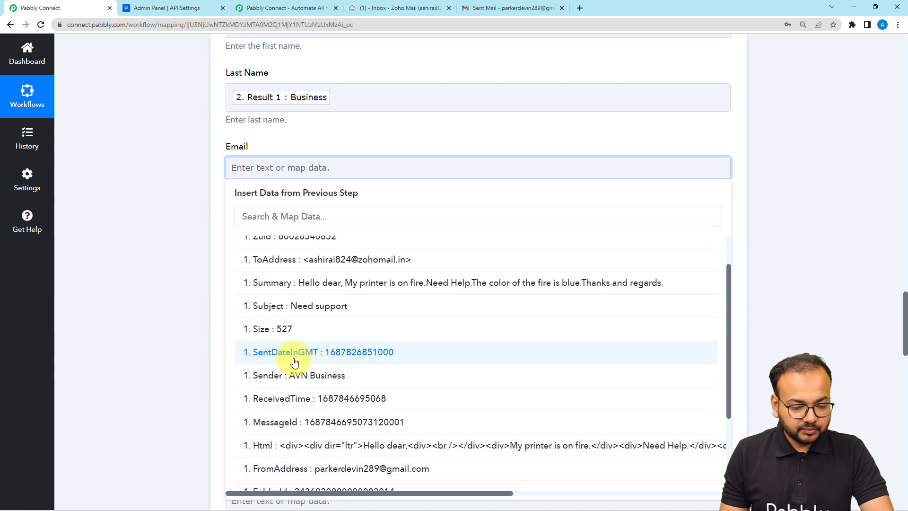
pyautogui.scroll(-1, 295, 362)
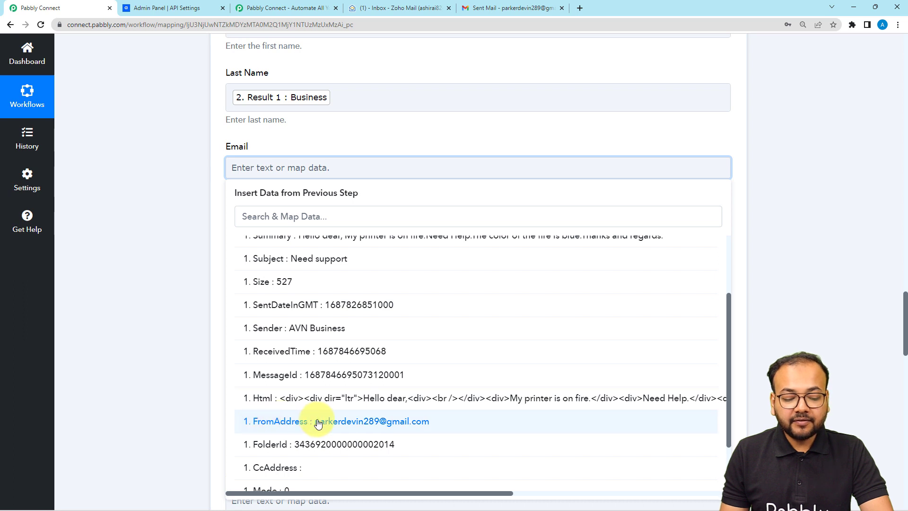
pyautogui.click(271, 423)
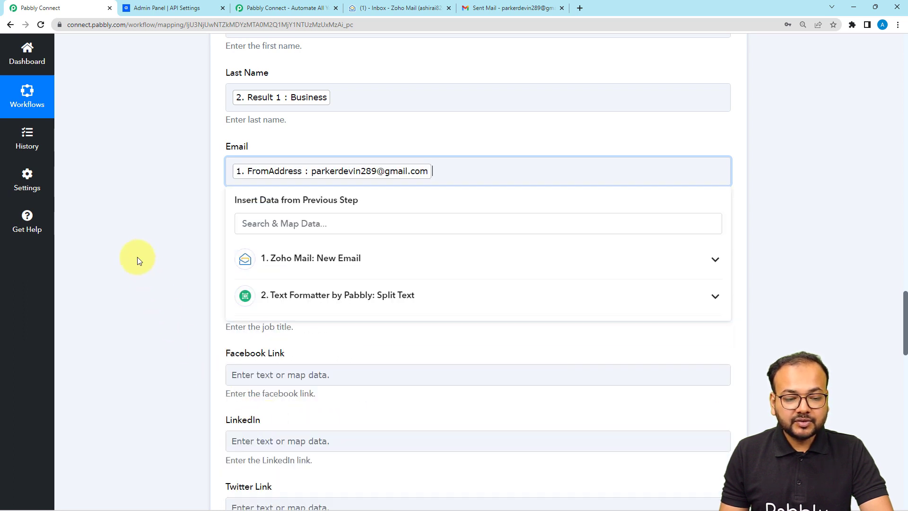
pyautogui.click(137, 257)
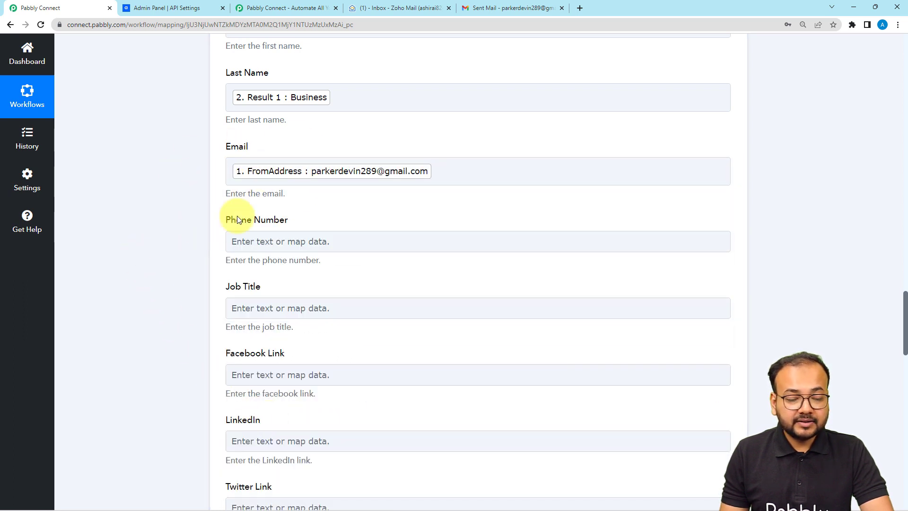
pyautogui.click(252, 174)
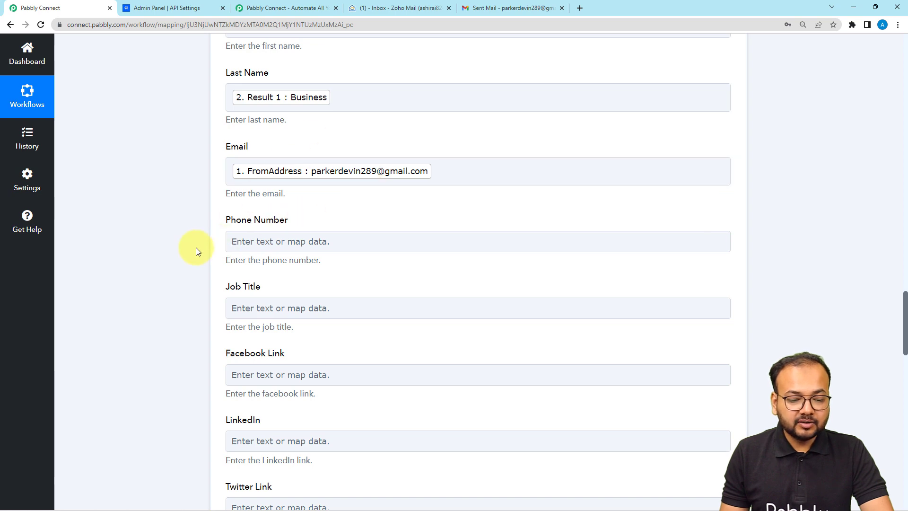
# - Review the remaining optional contact fields of the Agiled Create Contact step, from Phone Number through Country
pyautogui.scroll(-2, 196, 248)
pyautogui.scroll(-4, 196, 248)
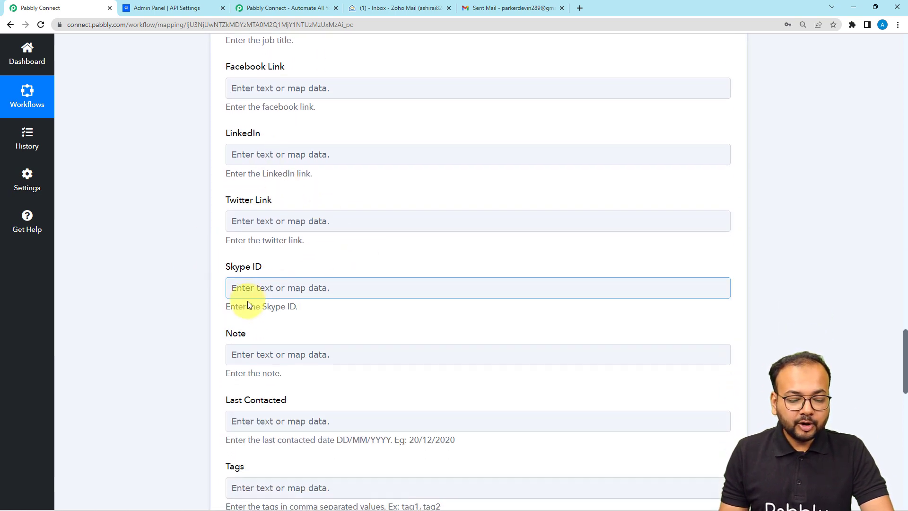
pyautogui.scroll(-4, 247, 302)
pyautogui.scroll(-1, 247, 302)
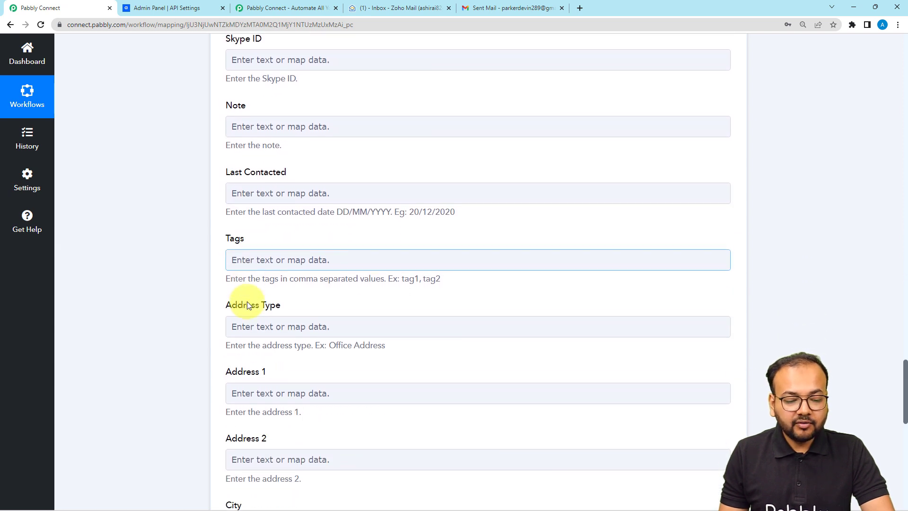
pyautogui.scroll(-2, 247, 302)
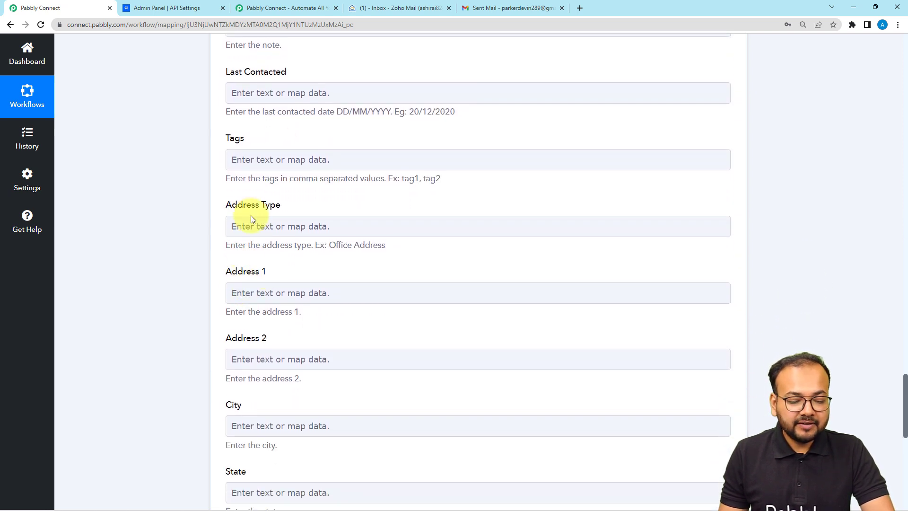
pyautogui.scroll(-6, 152, 364)
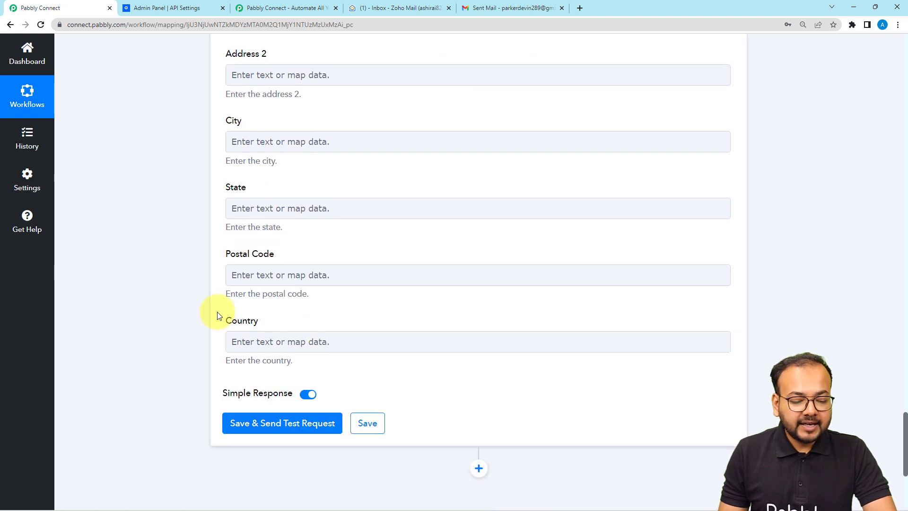
pyautogui.scroll(-2, 217, 311)
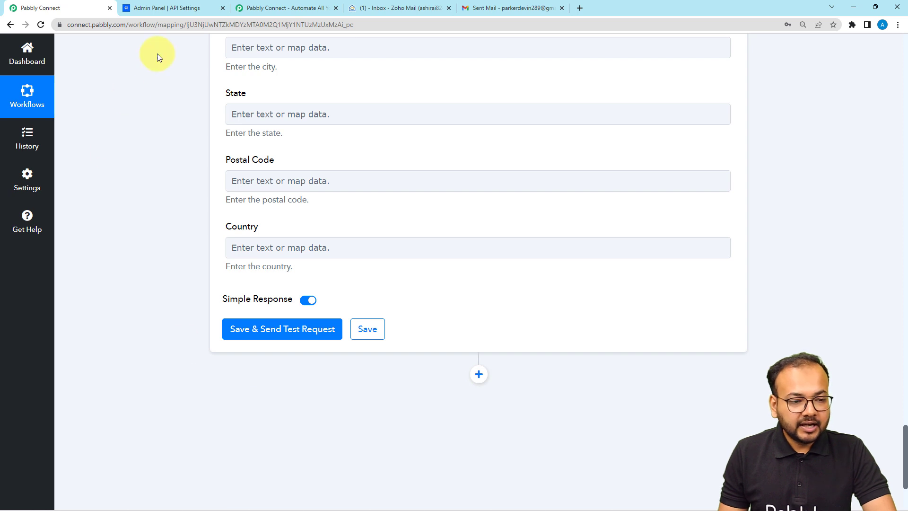
# - Switch to Agiled and view the existing entries in the CRM contacts list
pyautogui.click(164, 9)
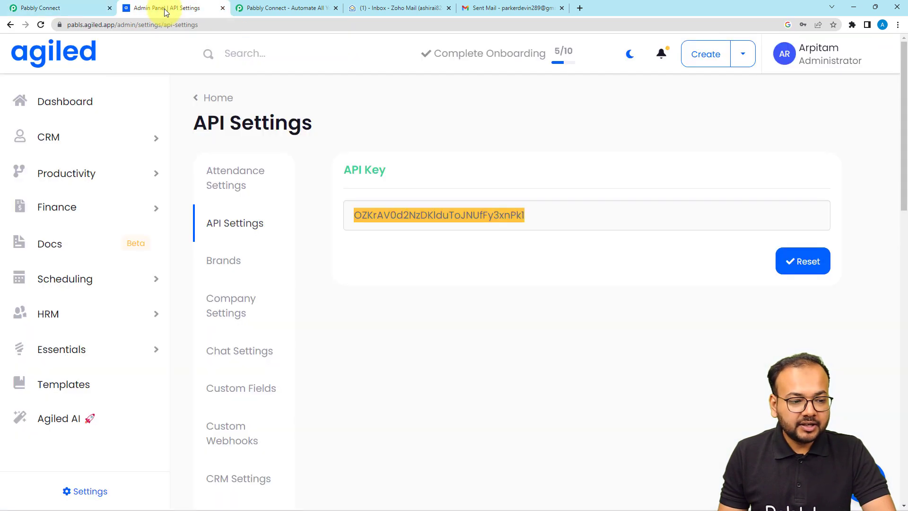
pyautogui.click(48, 137)
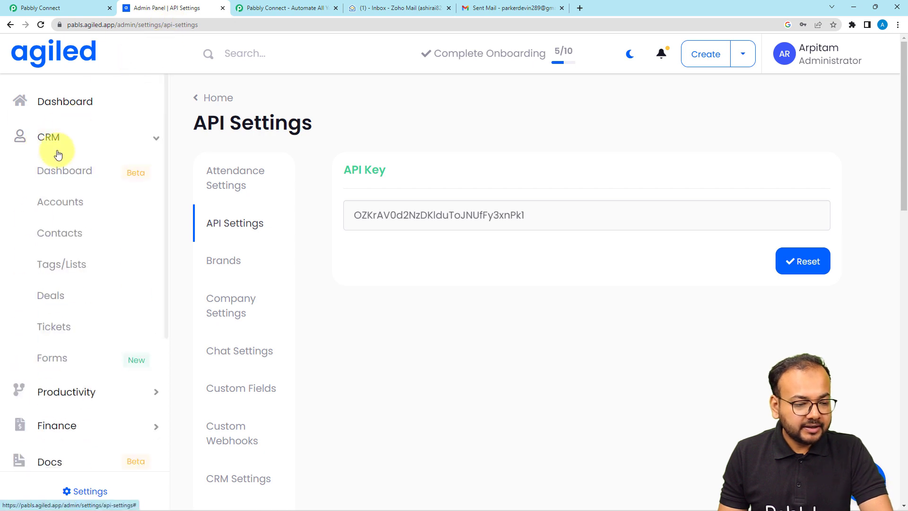
pyautogui.click(54, 243)
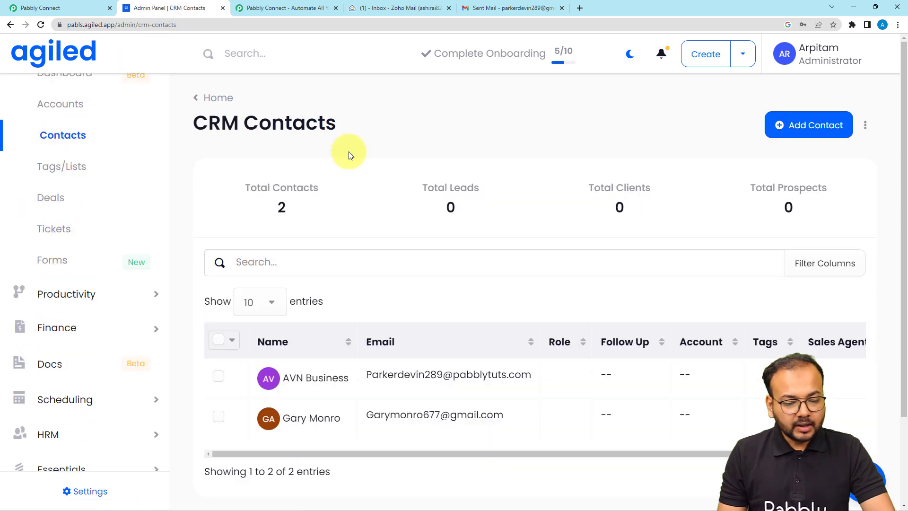
pyautogui.scroll(-2, 350, 154)
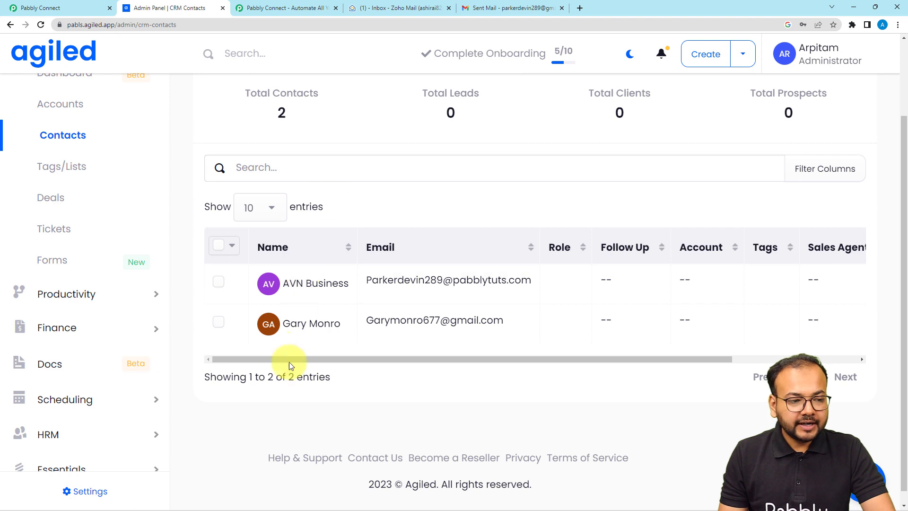
pyautogui.scroll(2, 293, 269)
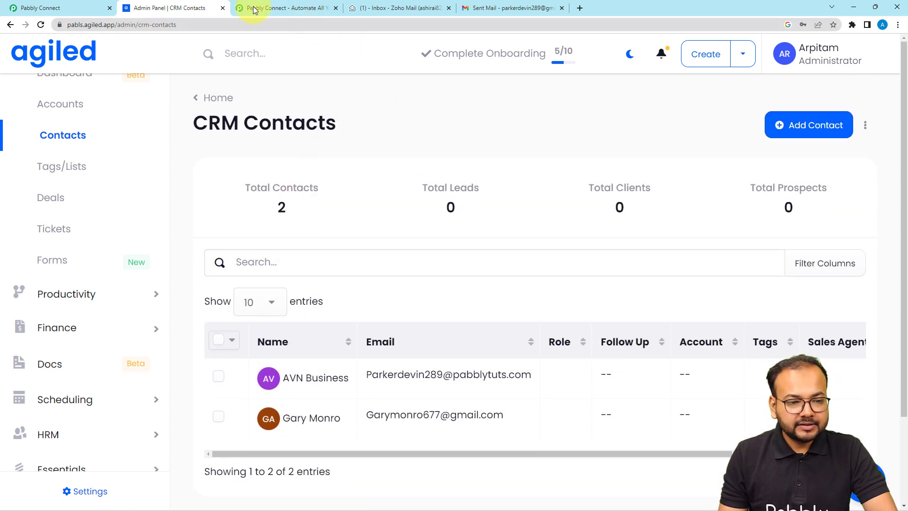
# - Return to Pabbly Connect, save the Agiled Create Contact step and send its test request
pyautogui.click(78, 7)
pyautogui.click(240, 330)
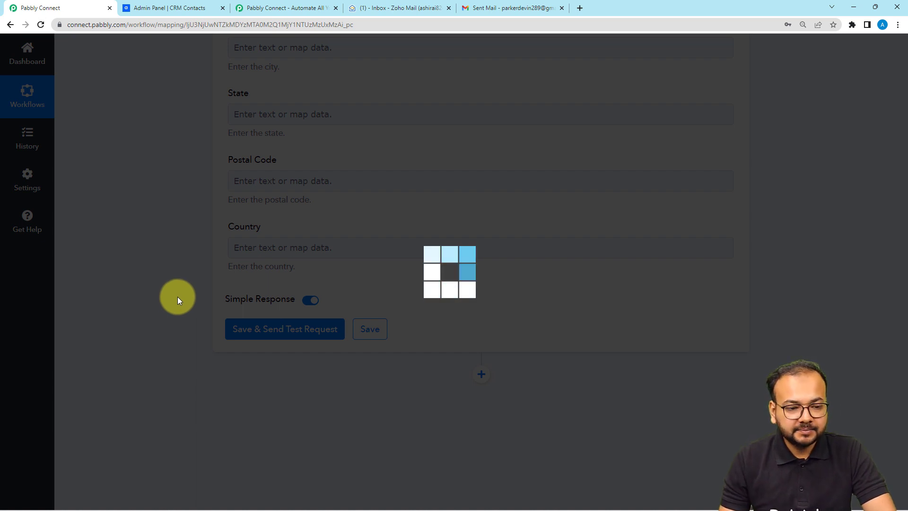
pyautogui.scroll(-1, 166, 322)
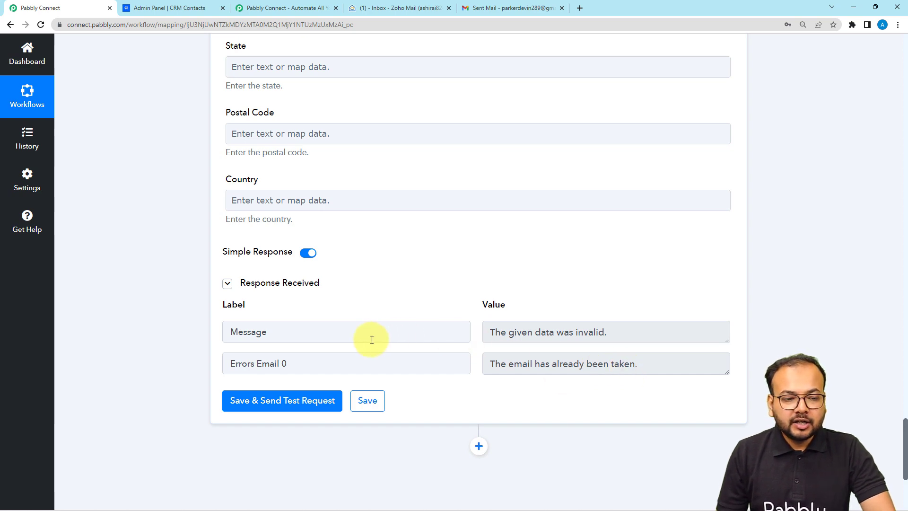
# - Check the mapped name and email in the Create Contact step against the CRM contacts list in Agiled
pyautogui.scroll(9, 177, 341)
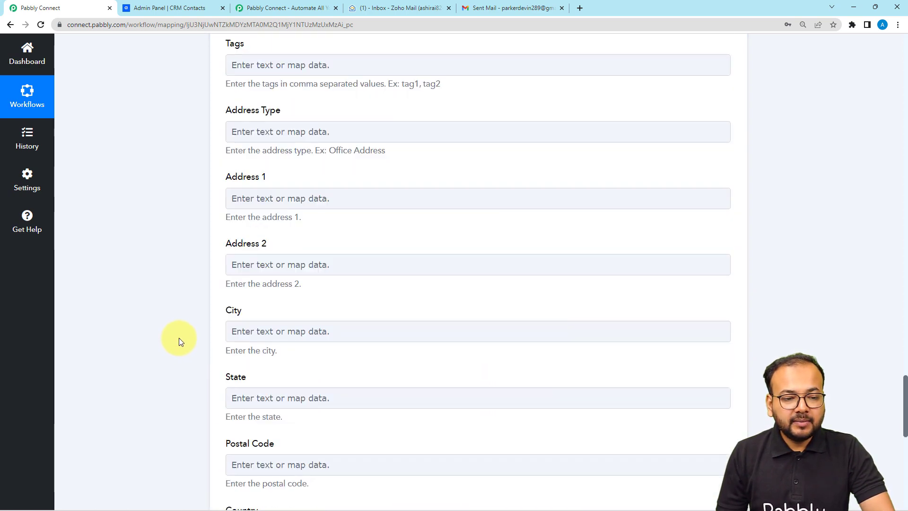
pyautogui.scroll(7, 179, 340)
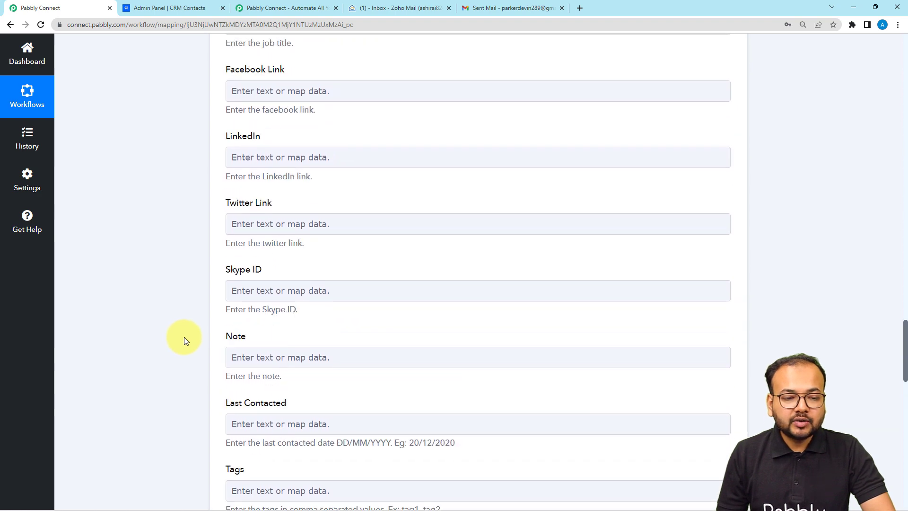
pyautogui.scroll(8, 187, 337)
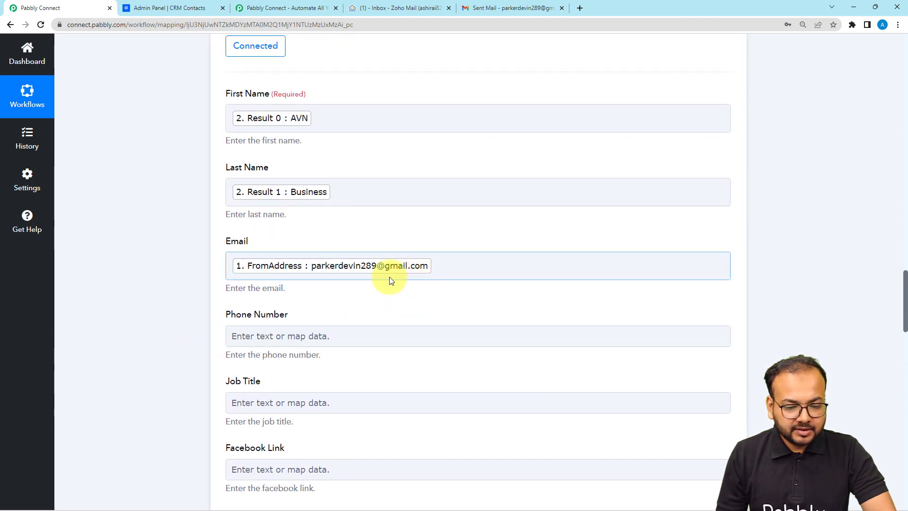
pyautogui.click(166, 10)
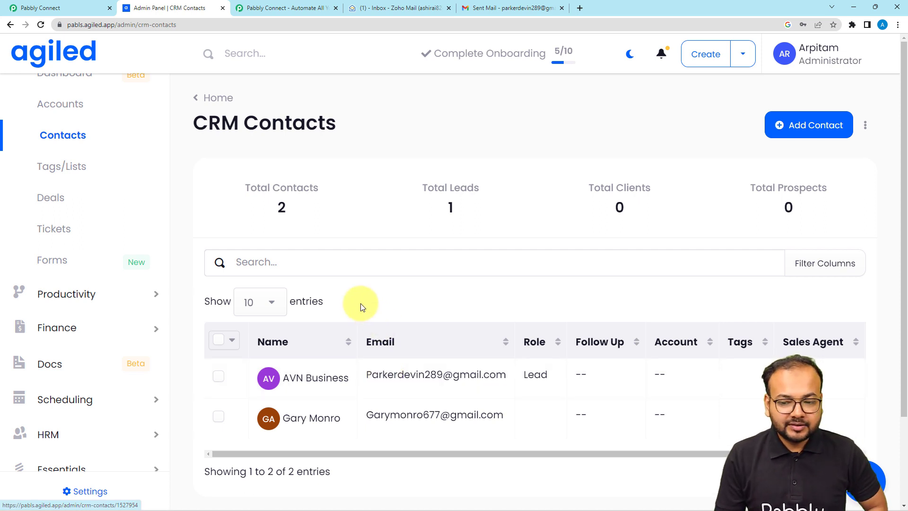
pyautogui.scroll(-1, 346, 236)
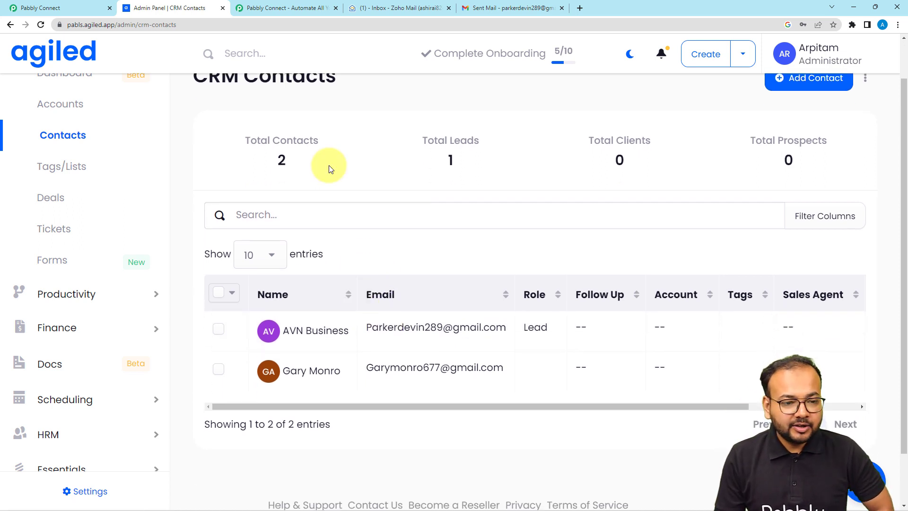
# - Return to Pabbly Connect and collapse the Agiled: Create Contact and Zoho Mail: New Email steps of the workflow
pyautogui.click(74, 5)
pyautogui.scroll(5, 146, 158)
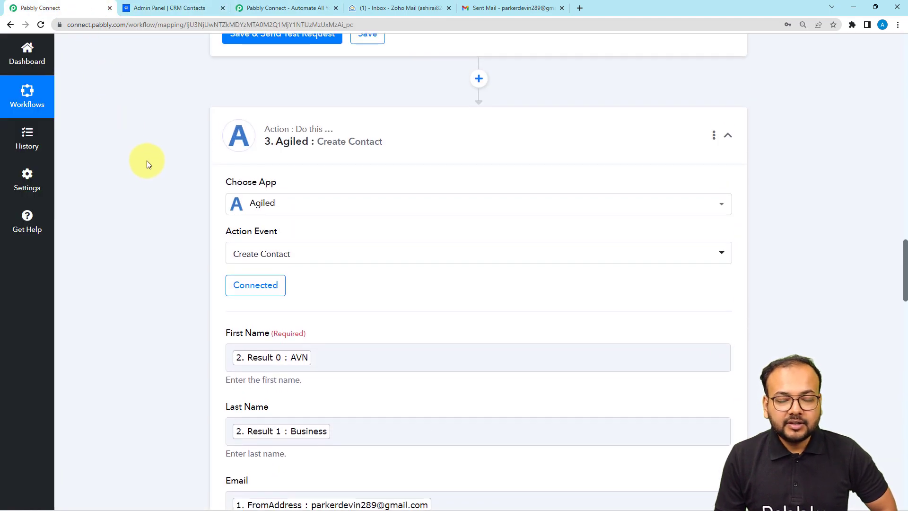
pyautogui.scroll(2, 147, 160)
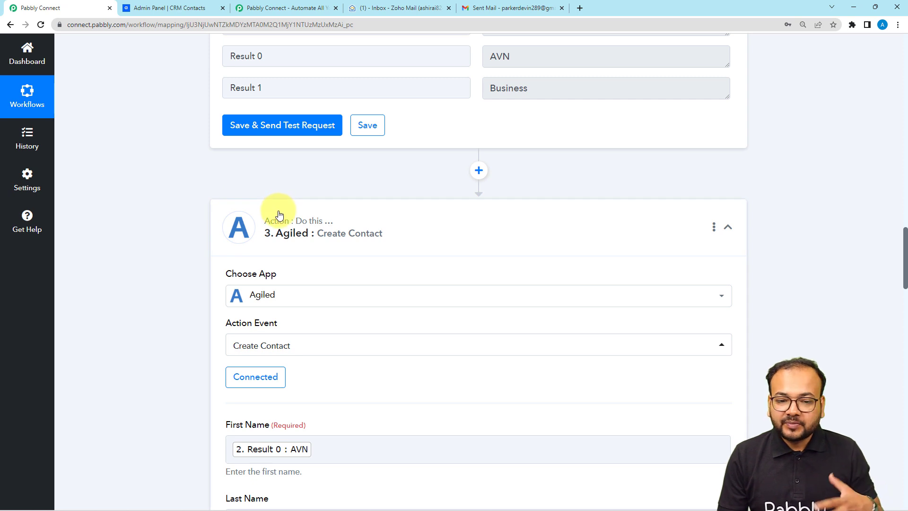
pyautogui.moveTo(279, 222)
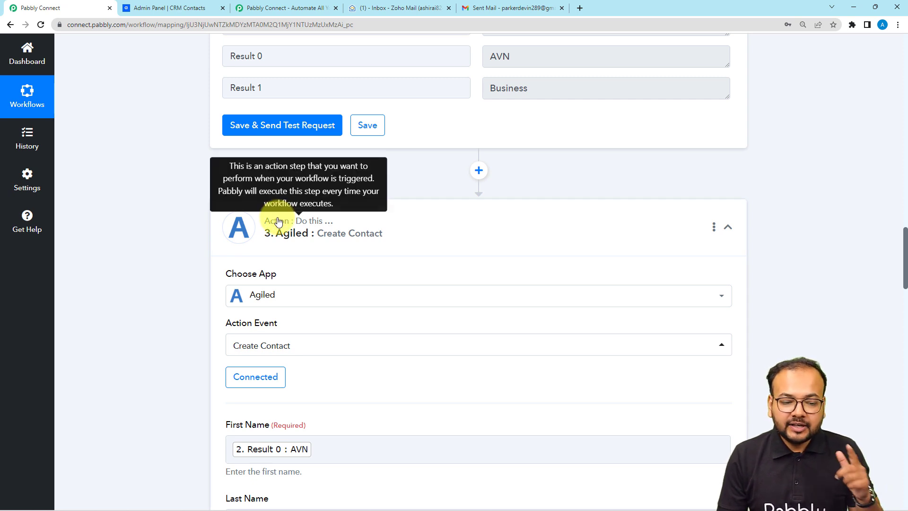
pyautogui.click(239, 228)
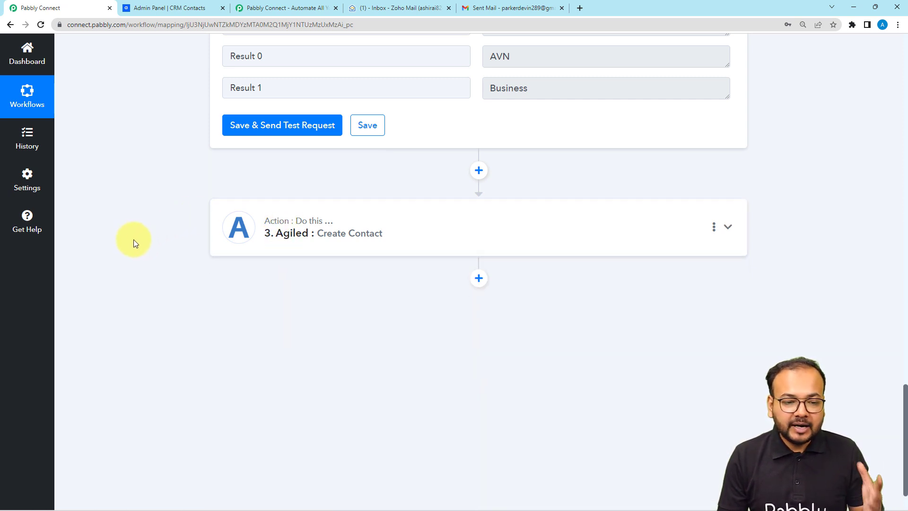
pyautogui.scroll(15, 135, 252)
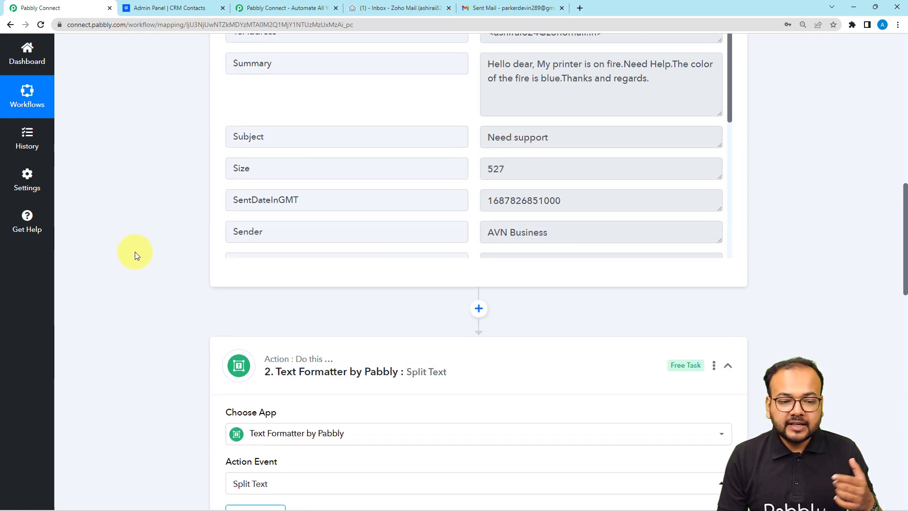
pyautogui.scroll(8, 135, 252)
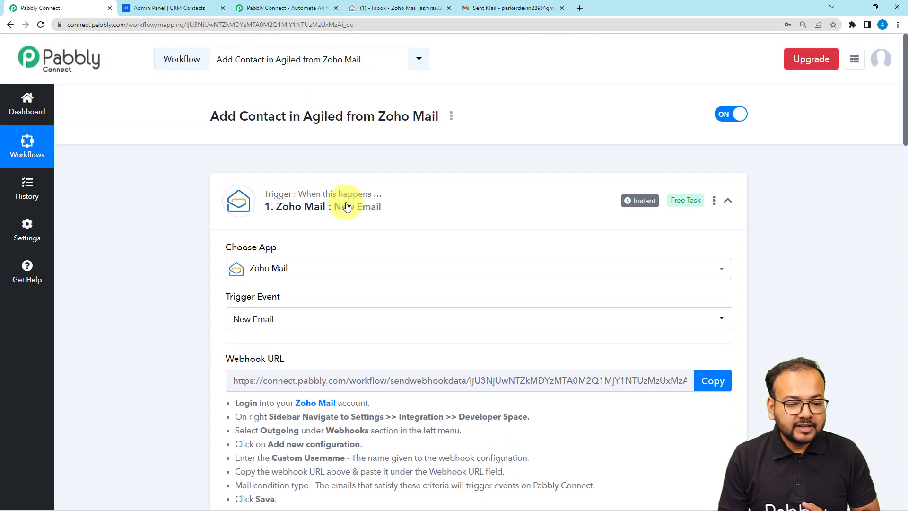
pyautogui.click(306, 206)
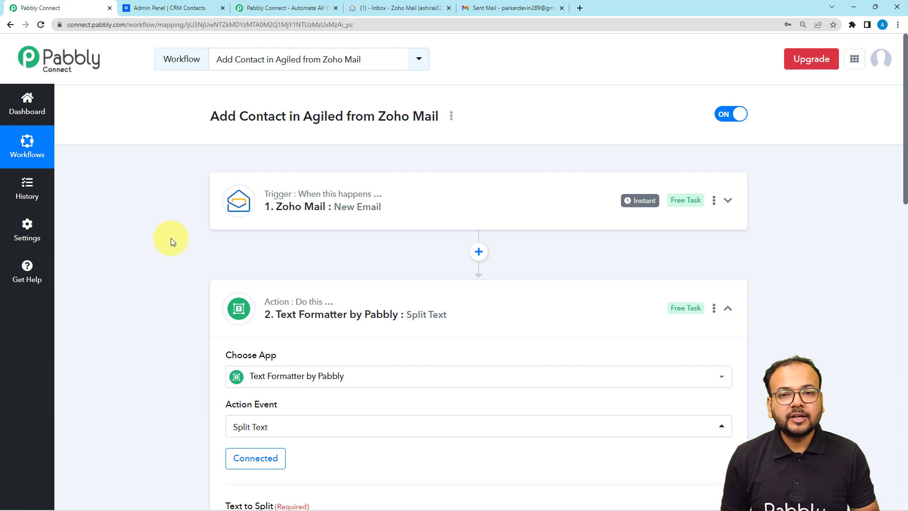